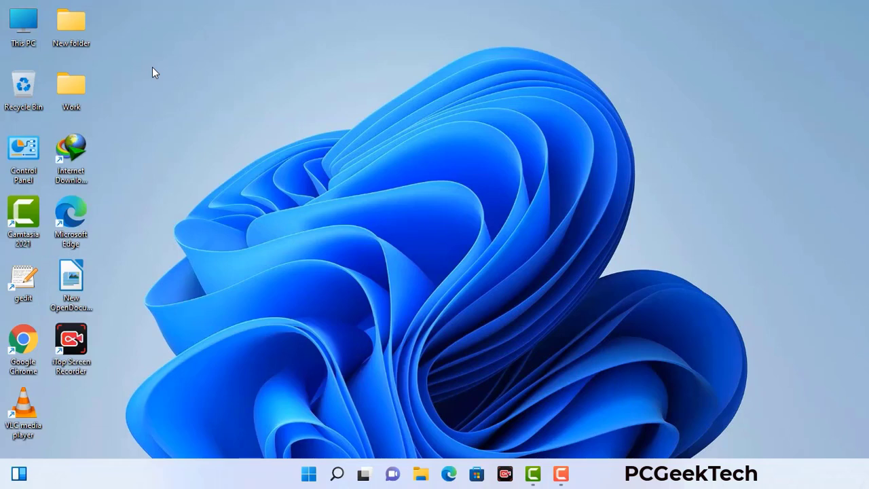
Run msconfig from the Run box to open System Configuration
key(super+r)
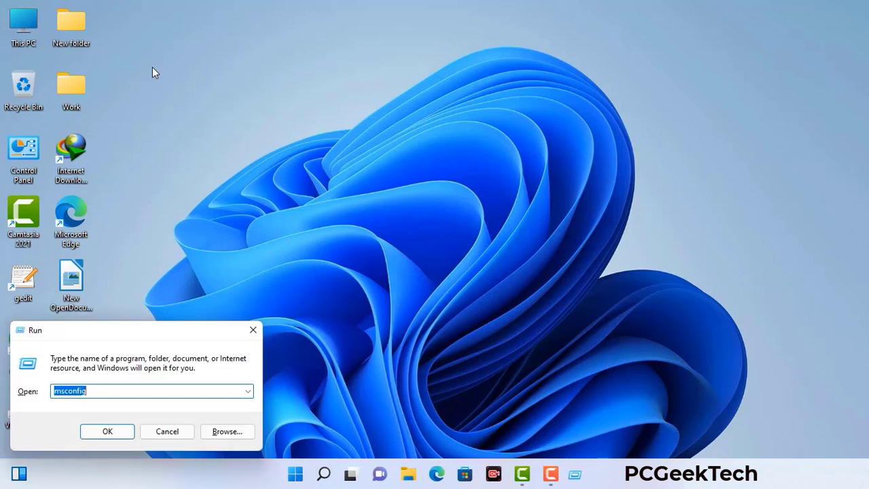
drag(148, 330, 382, 108)
click(348, 169)
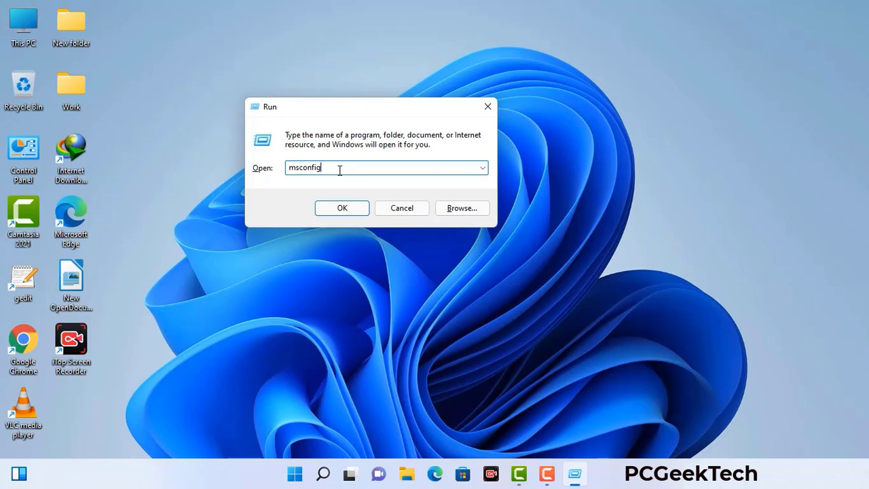
click(336, 211)
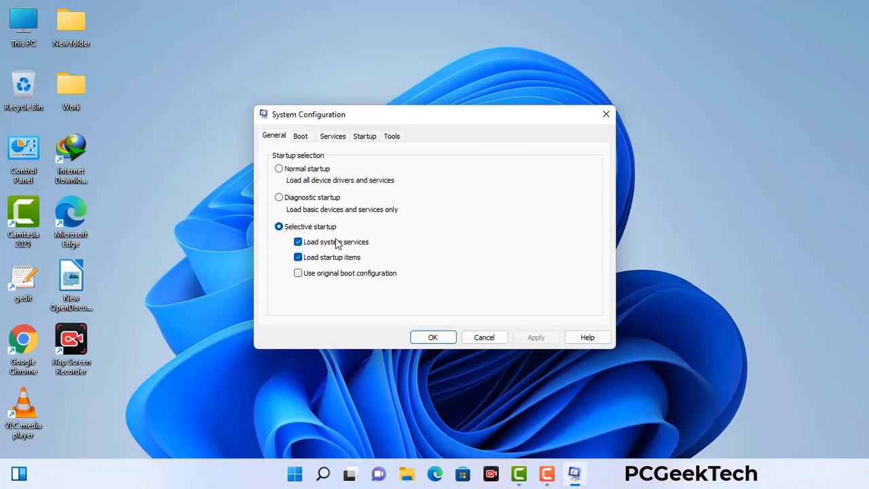
Enable Safe boot with the Network option, apply it, and restart into Safe Mode
click(303, 140)
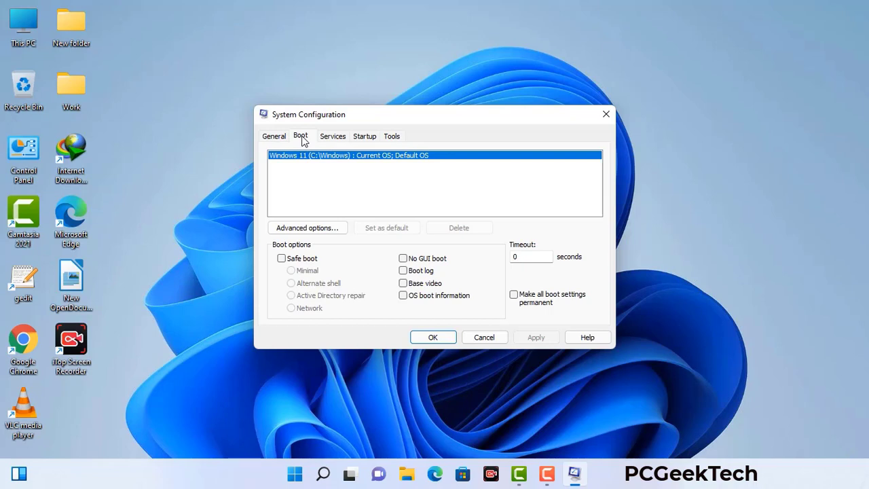
click(281, 259)
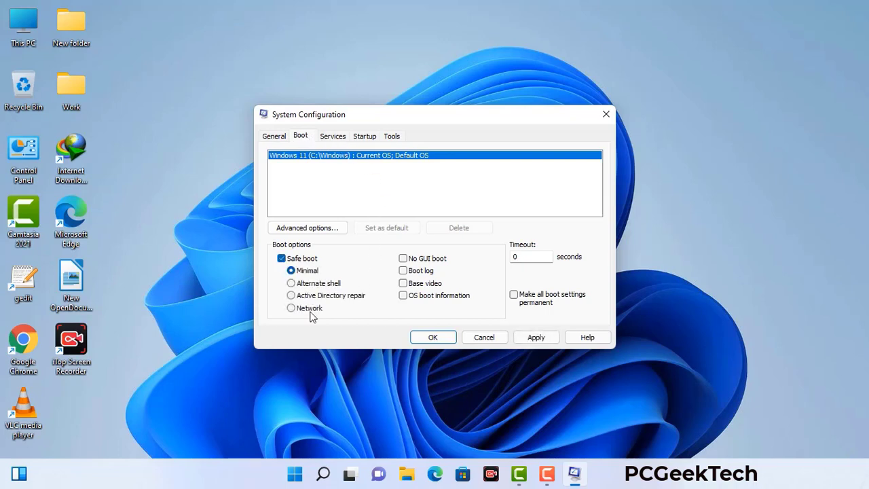
click(309, 308)
click(536, 337)
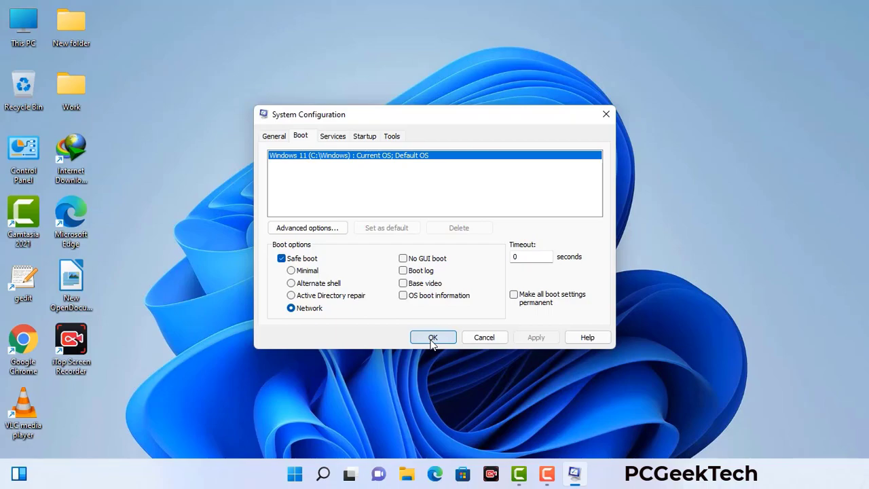
click(432, 337)
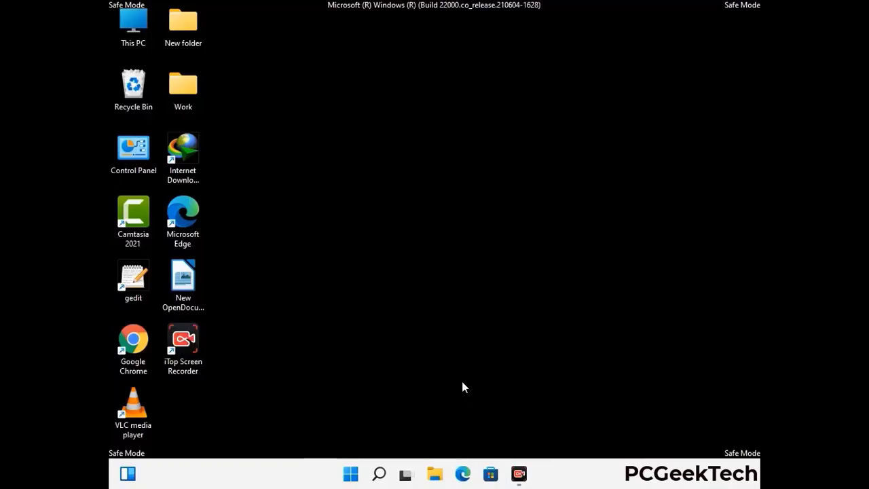
Turn on 'Show hidden files, folders, and drives' in File Explorer Options, then close Control Panel
double_click(133, 162)
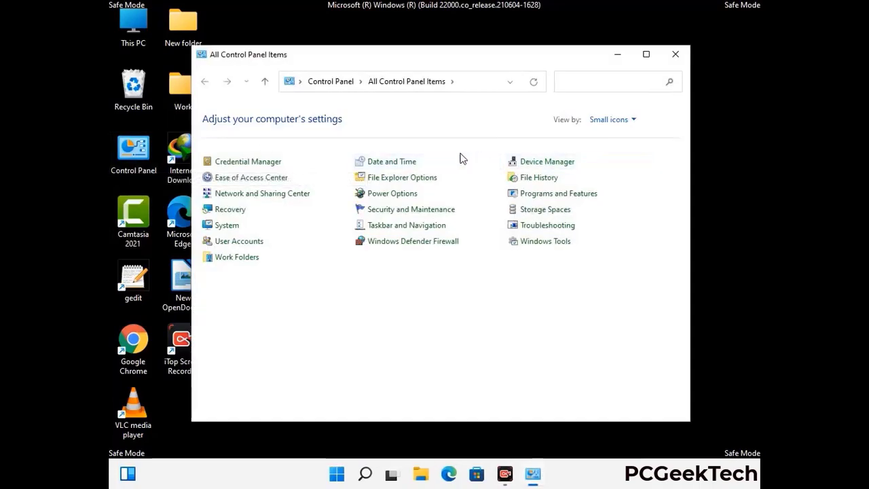
click(419, 181)
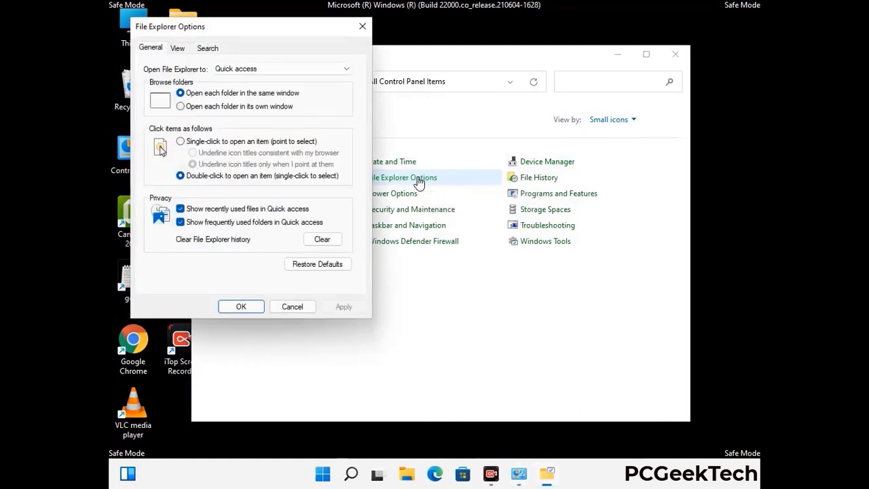
click(178, 48)
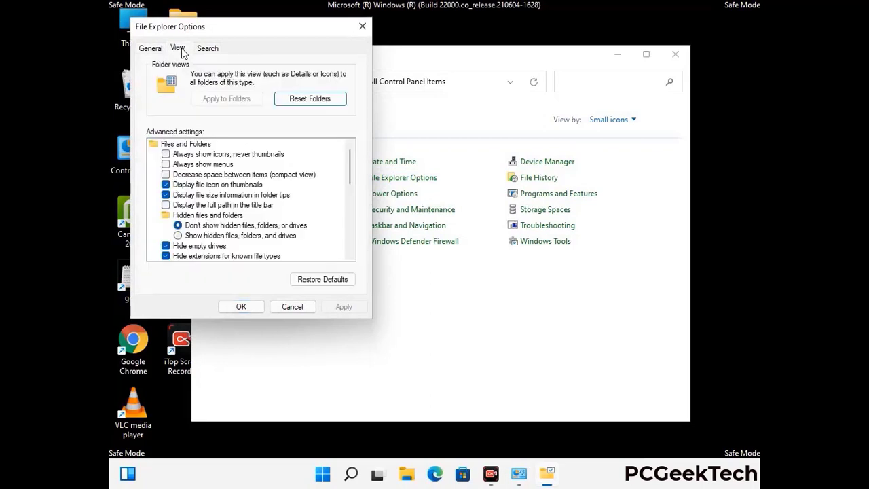
click(178, 235)
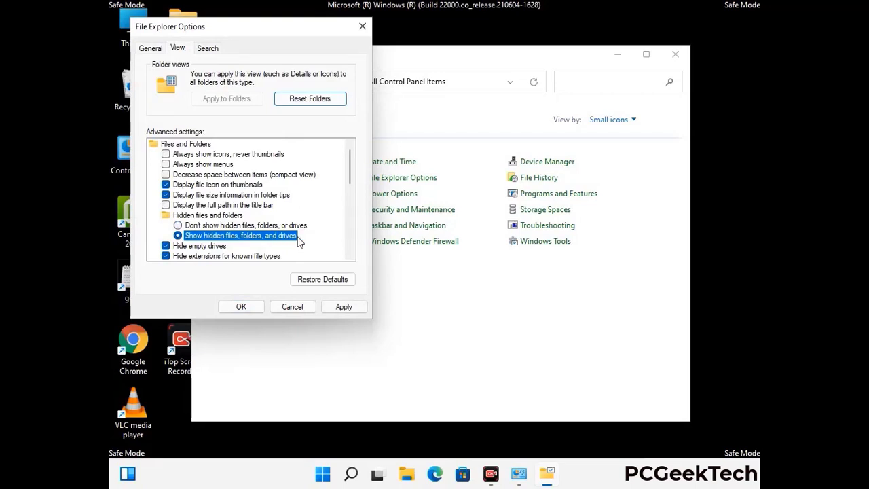
click(343, 309)
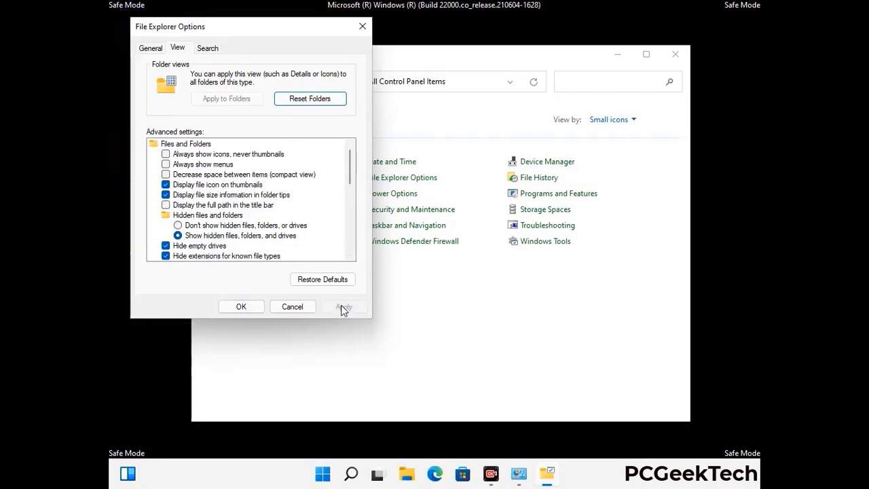
click(229, 308)
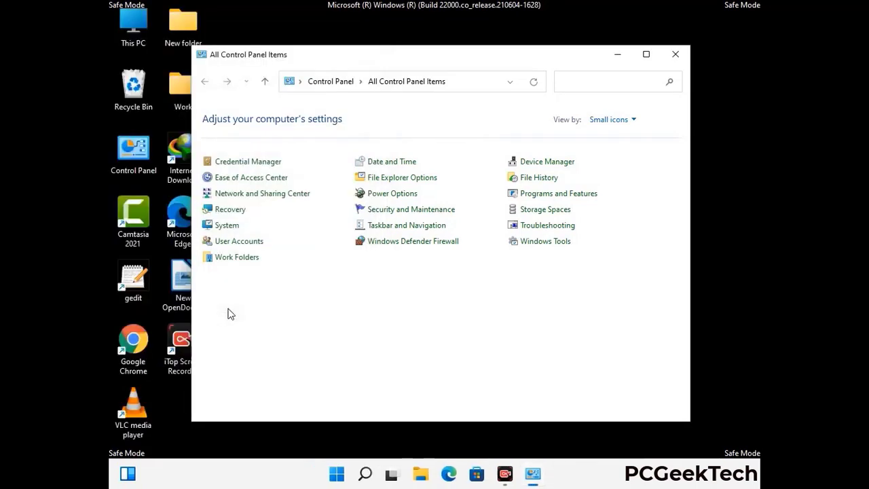
click(675, 55)
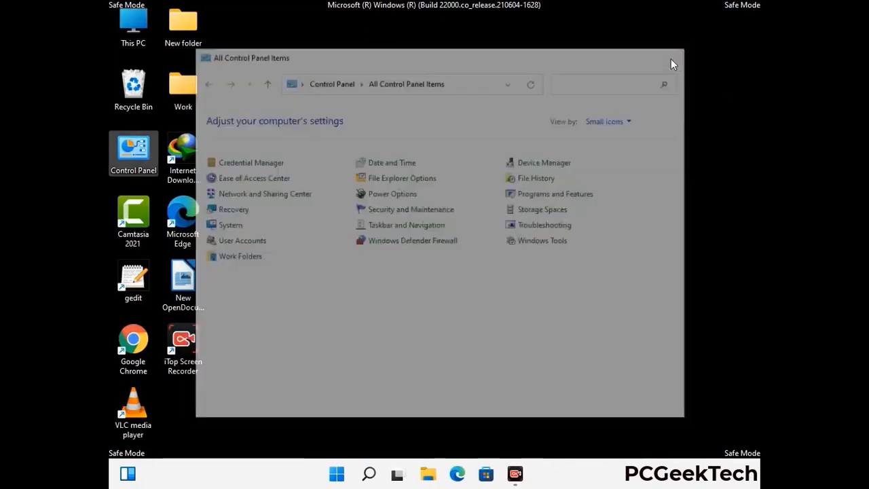
Browse from This PC to C:\Windows\System32\drivers\etc and select the hosts file
double_click(129, 42)
click(381, 298)
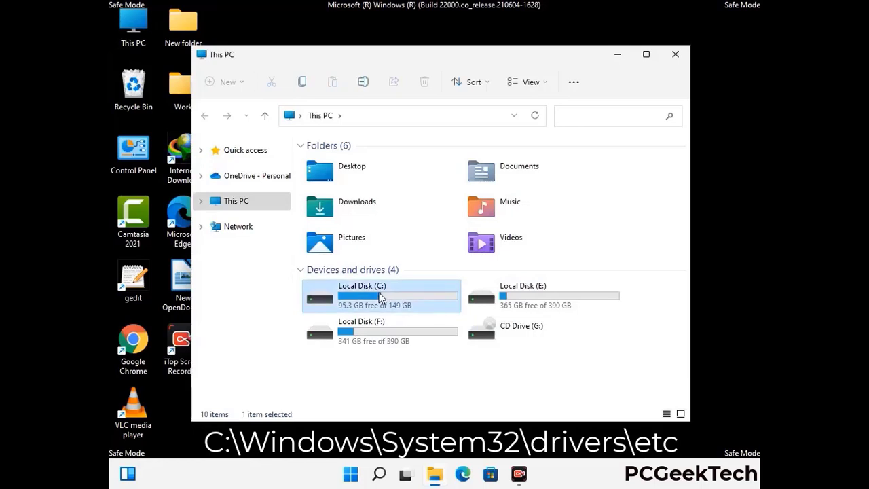
double_click(381, 297)
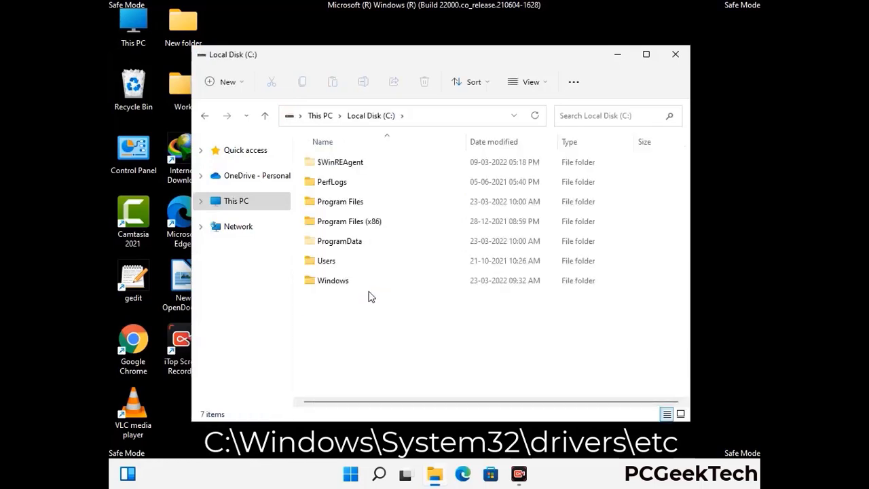
double_click(326, 287)
scroll(429, 293, down, 10)
scroll(429, 293, down, 12)
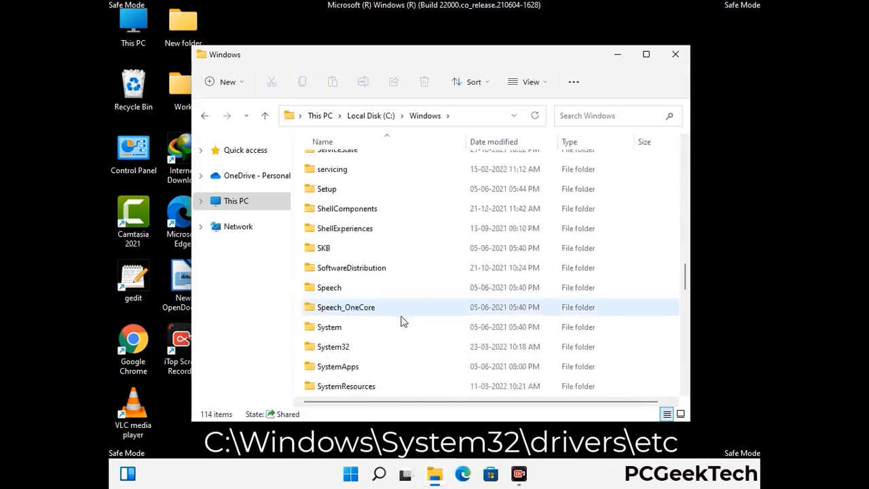
scroll(401, 319, down, 1)
double_click(330, 287)
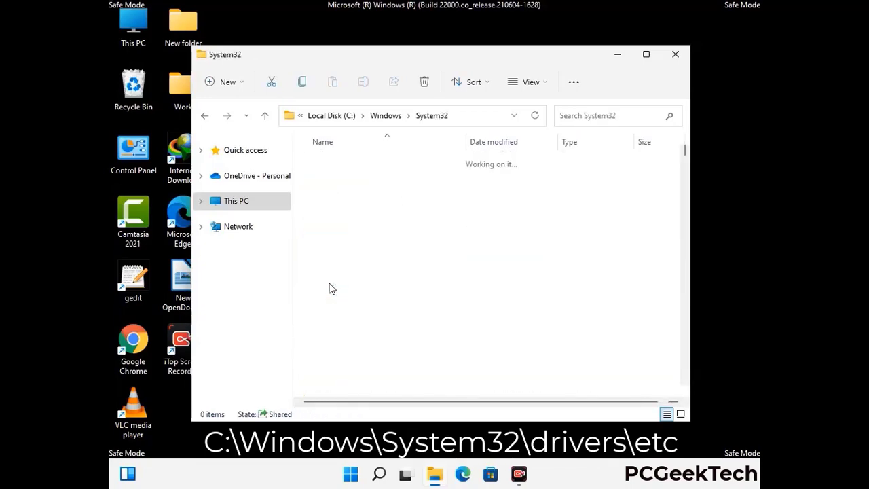
scroll(372, 296, down, 5)
double_click(337, 373)
double_click(324, 203)
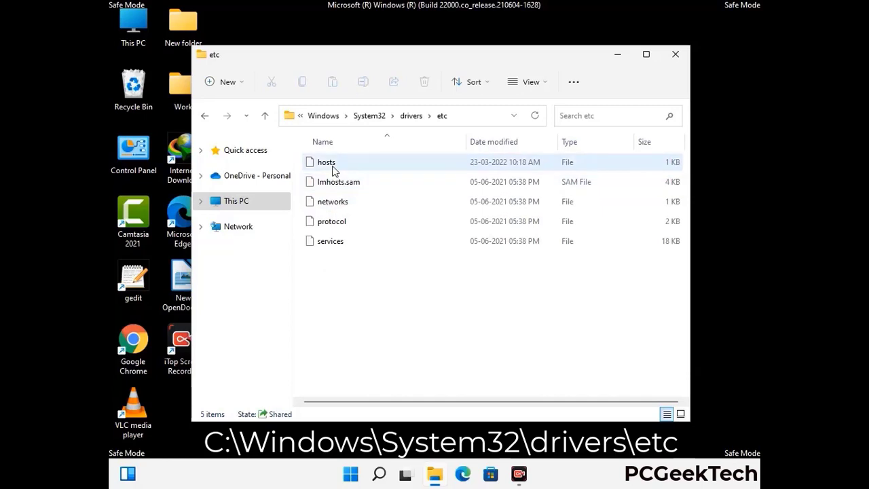
click(334, 171)
Open the hosts file in Notepad
double_click(334, 171)
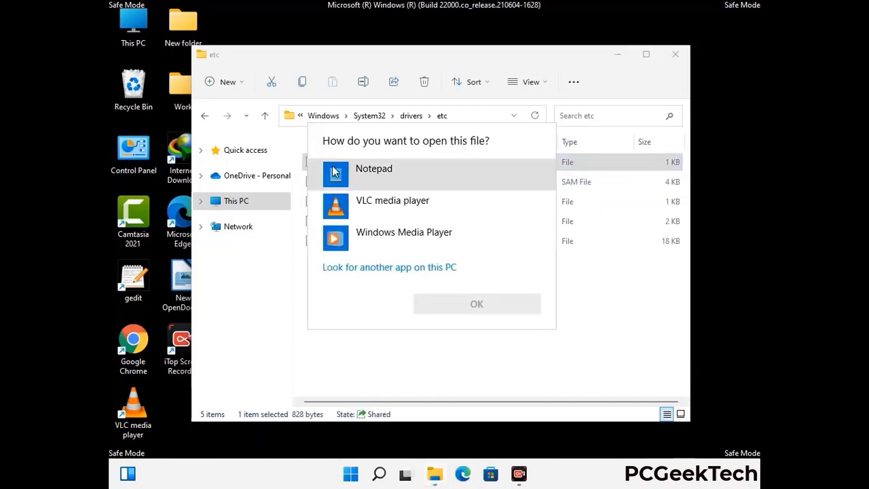
click(385, 170)
click(506, 302)
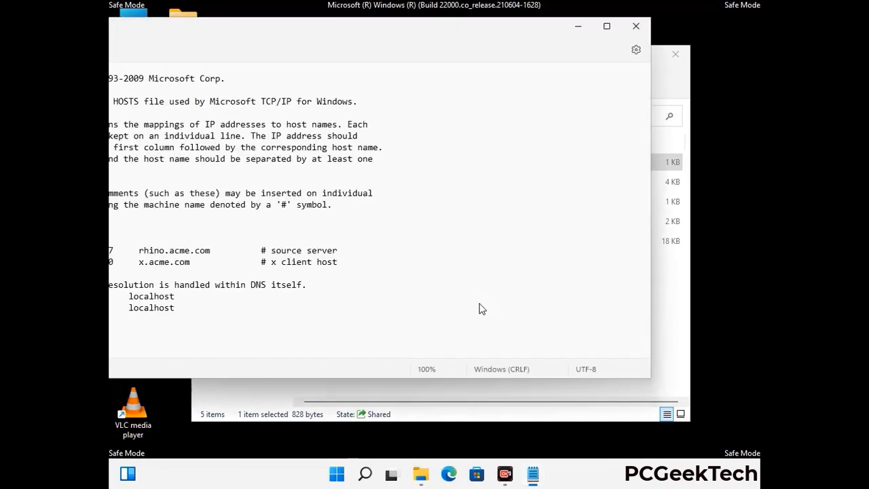
drag(327, 32, 463, 39)
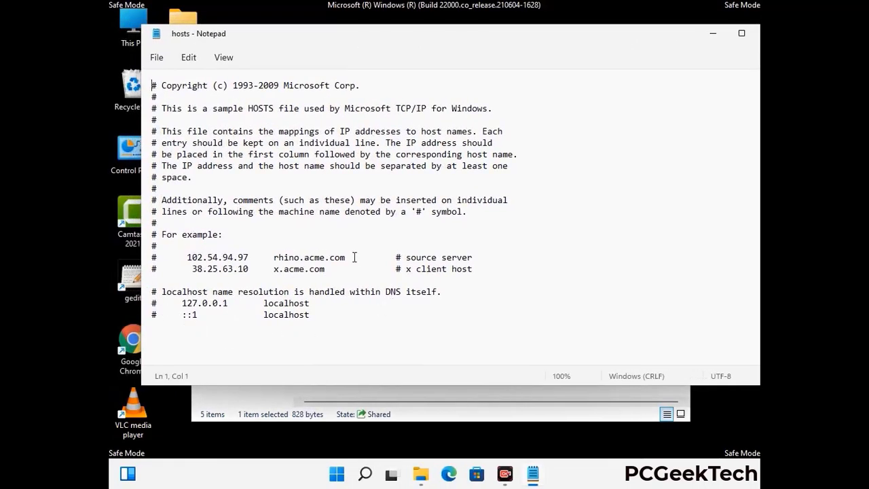
Add two blank lines after the localhost entries, save hosts, and close Notepad and Explorer
click(326, 319)
key(Return)
key(Return)
scroll(182, 188, down, 1)
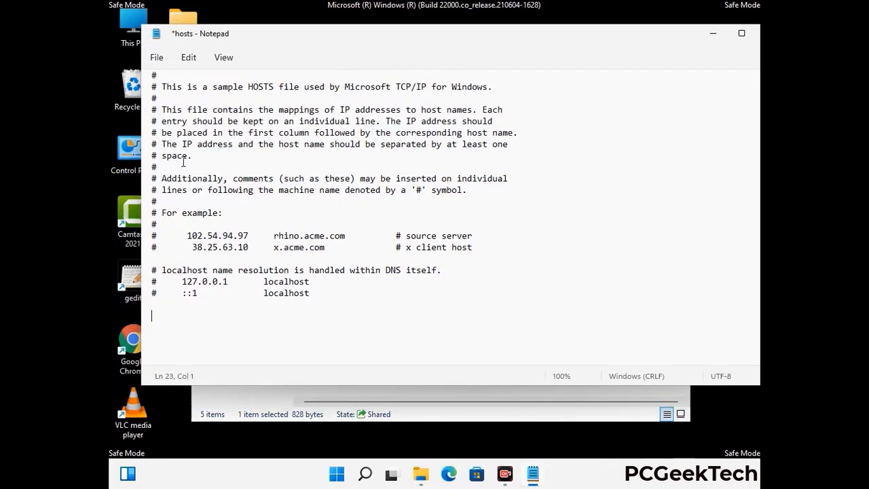
click(156, 57)
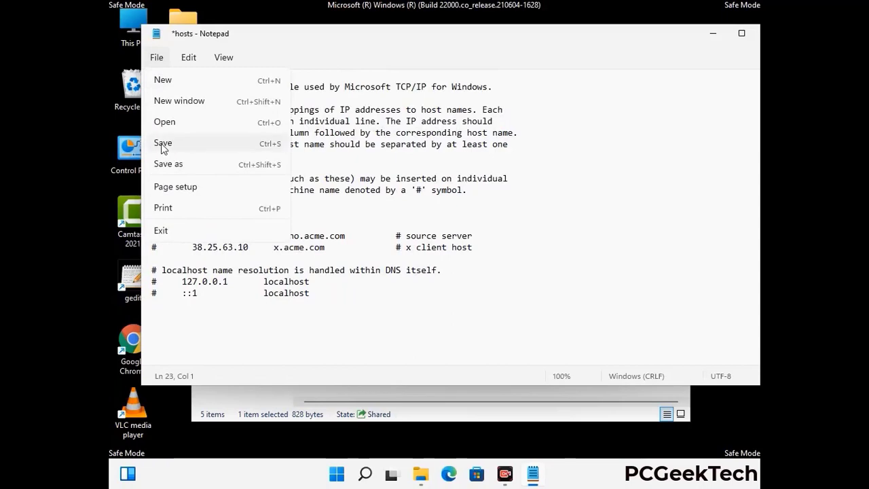
click(163, 144)
drag(655, 38, 578, 38)
click(666, 33)
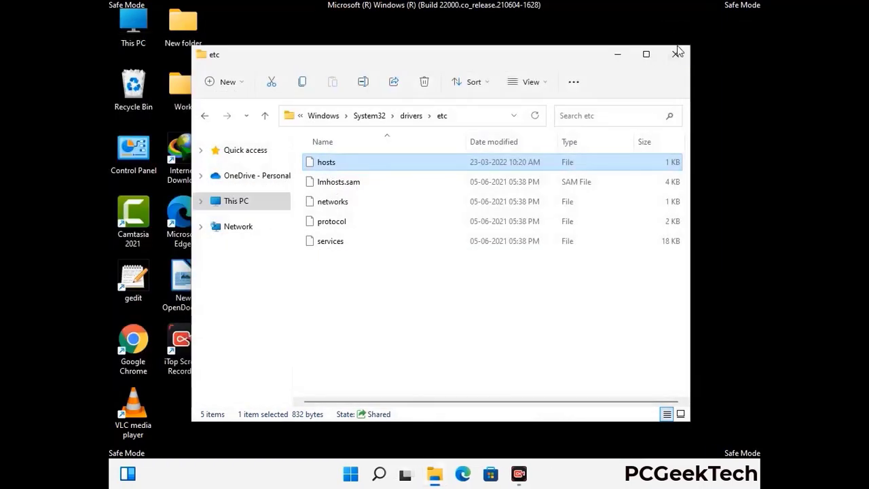
click(677, 53)
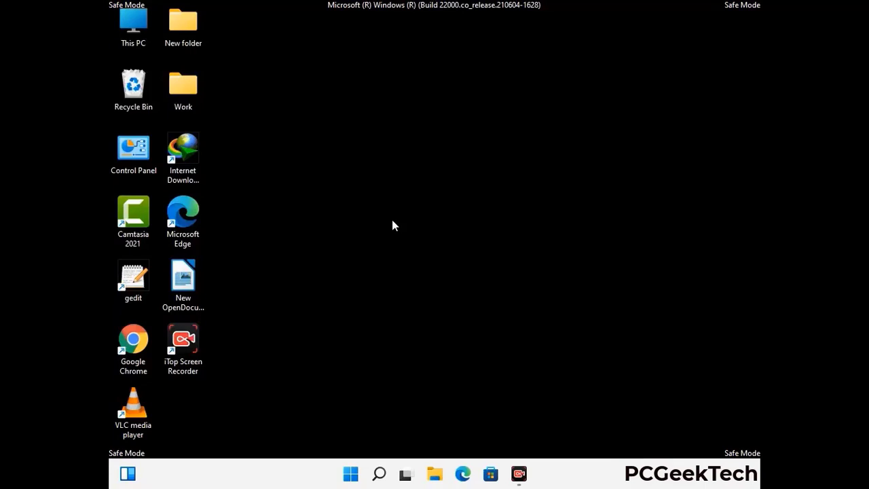
Run %appdata% from the Run dialog to open the AppData Roaming folder
key(super+r)
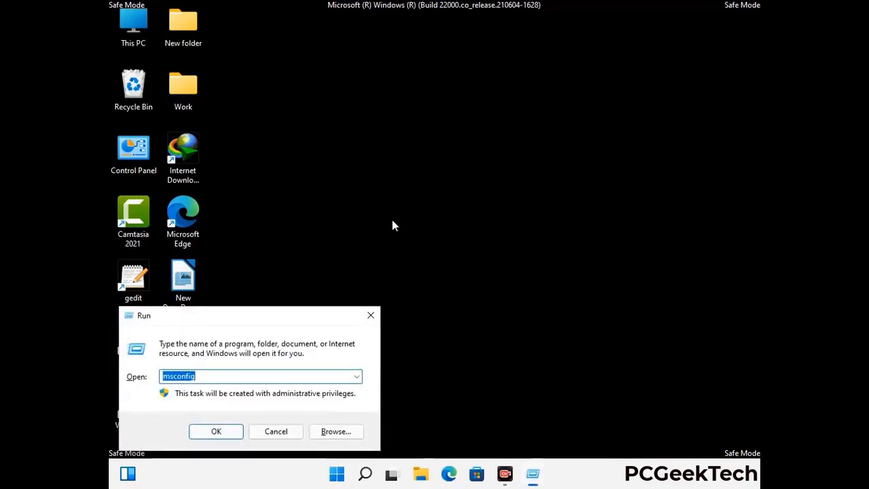
drag(250, 314, 405, 136)
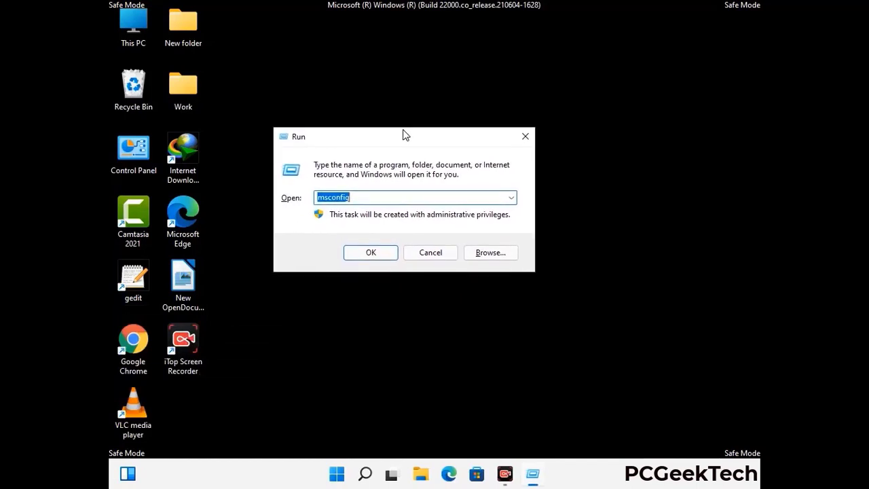
text(%)
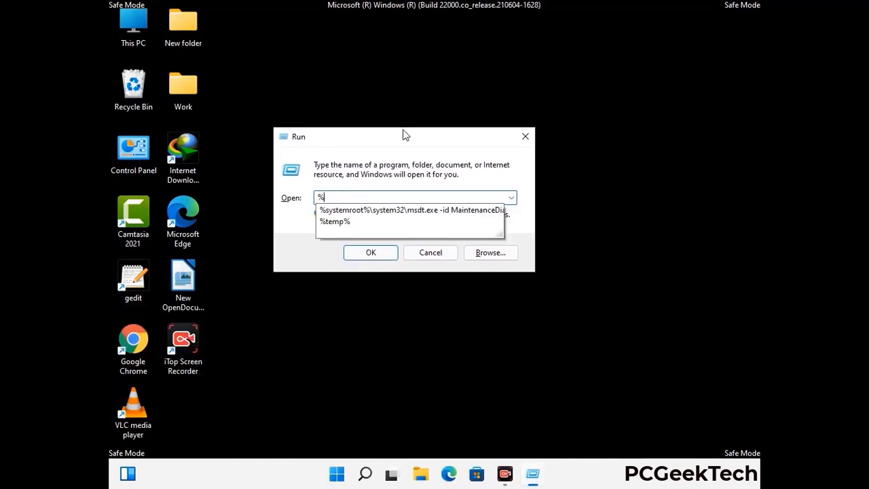
text(a)
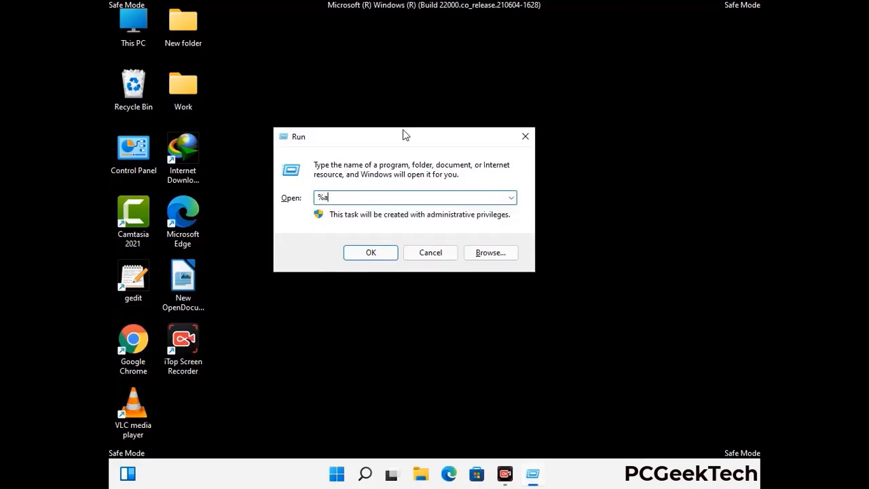
text(ppdata%)
key(Return)
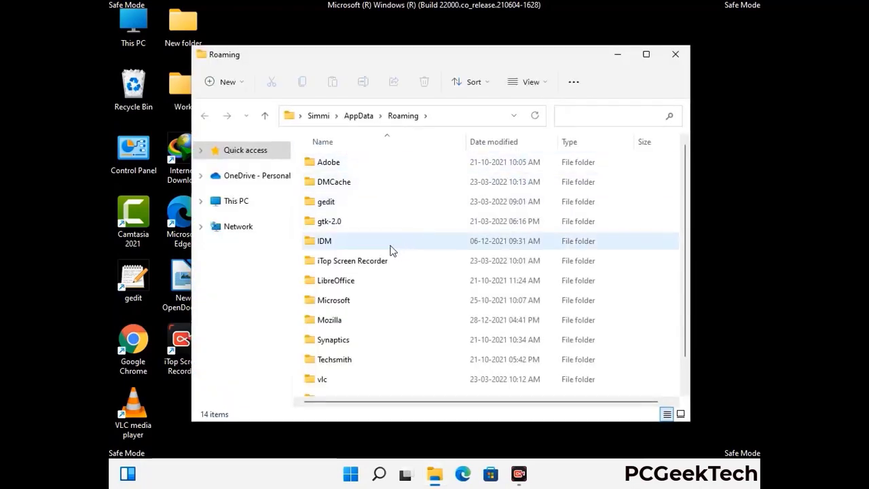
Delete the Zoom folder from AppData\Roaming
scroll(407, 237, down, 1)
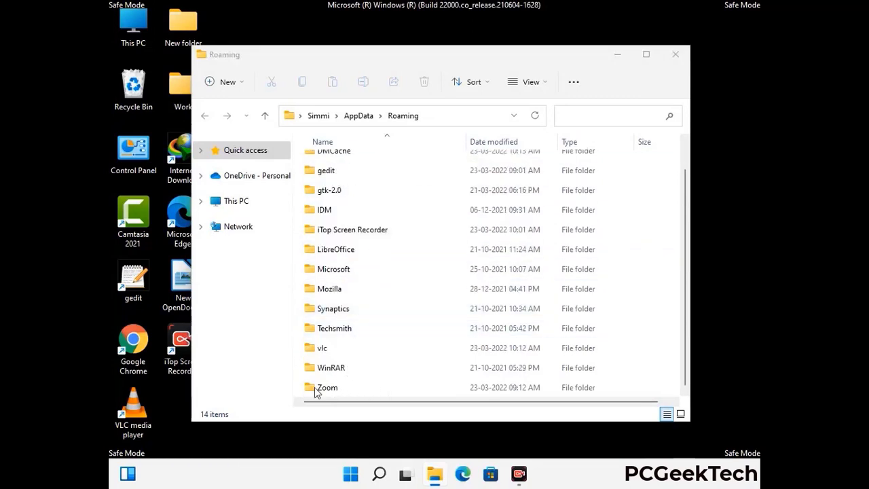
click(486, 383)
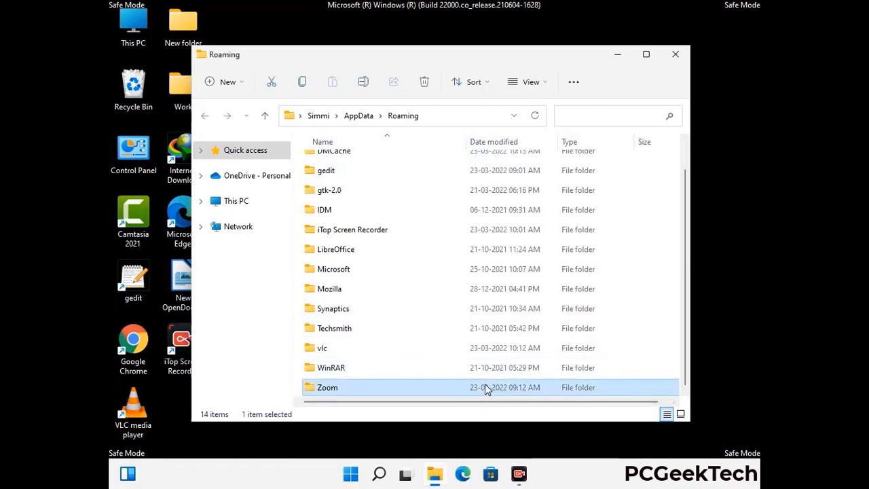
click(429, 85)
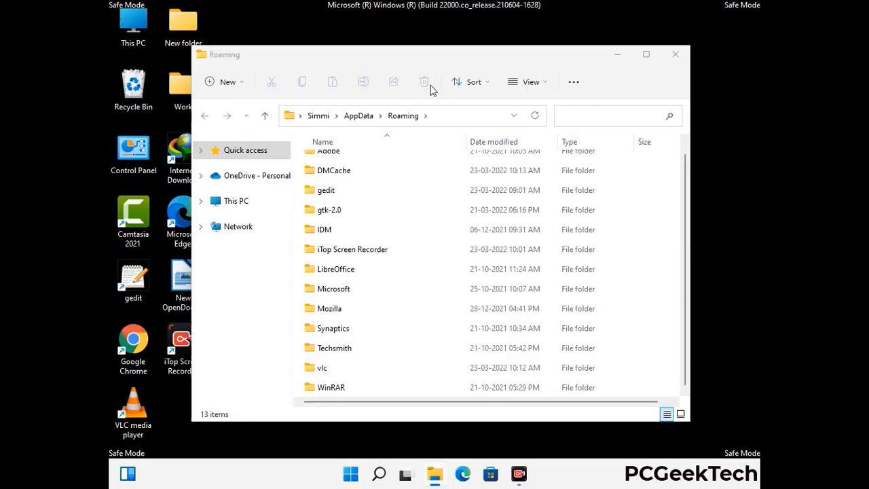
Close the Roaming window and run %LocalAppData% to open AppData\Local
click(672, 59)
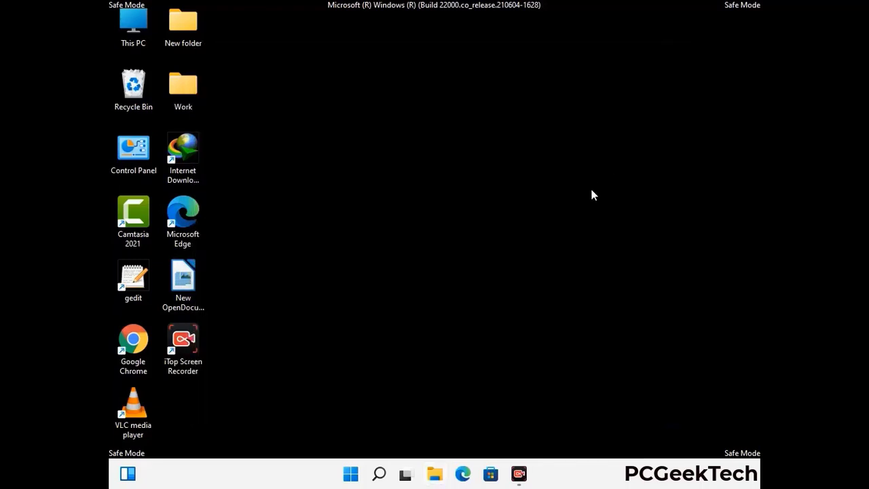
key(super+r)
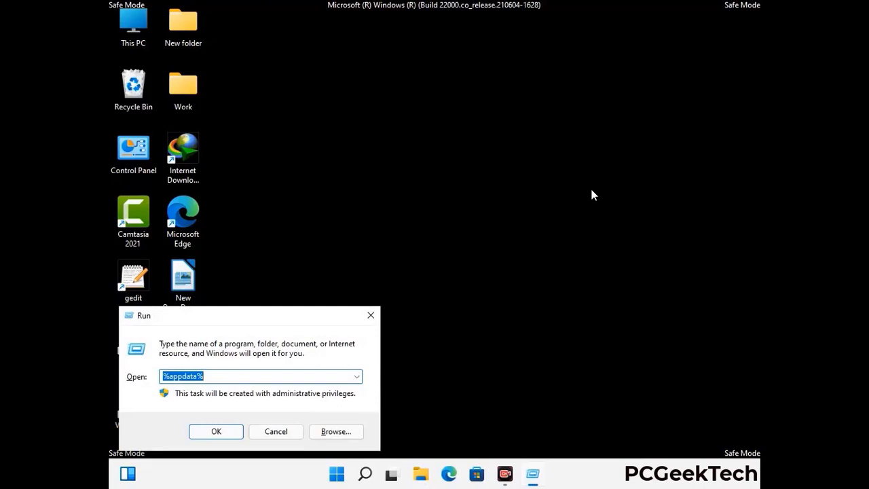
drag(271, 324, 456, 175)
text(%Loca)
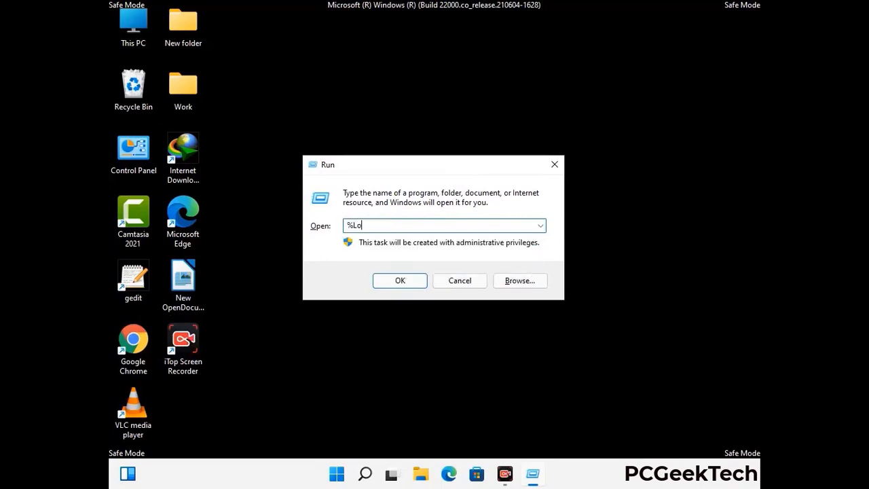
text(lAppData%)
key(Return)
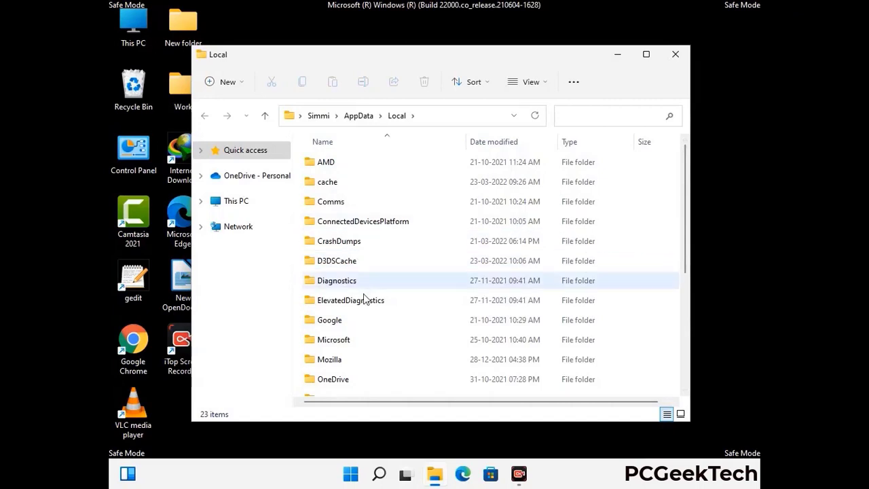
Delete the Mozilla folder from AppData\Local and close the window
scroll(365, 301, down, 1)
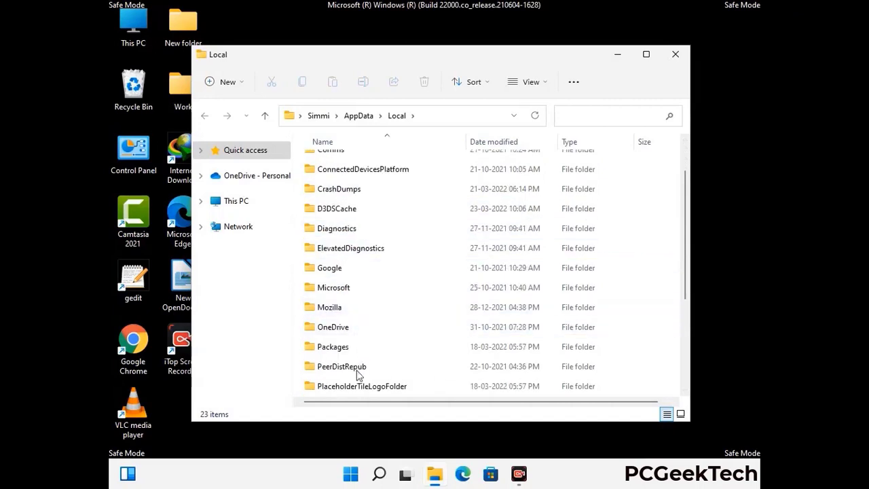
click(340, 311)
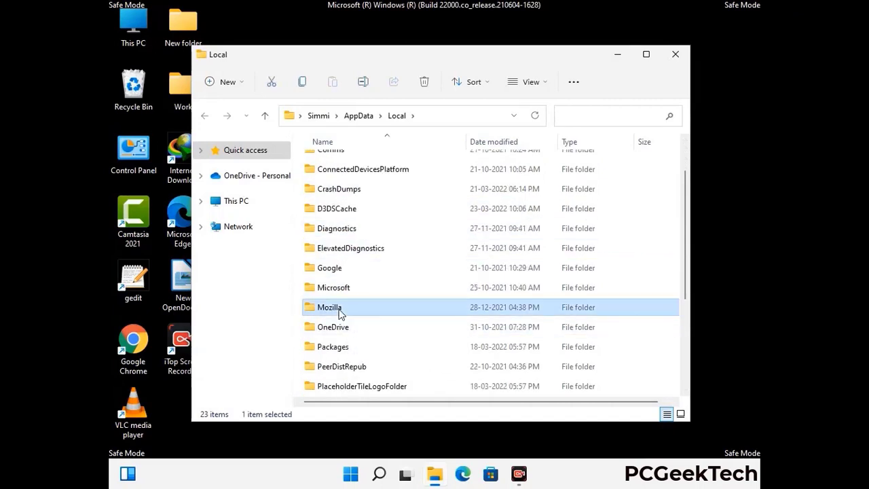
click(424, 82)
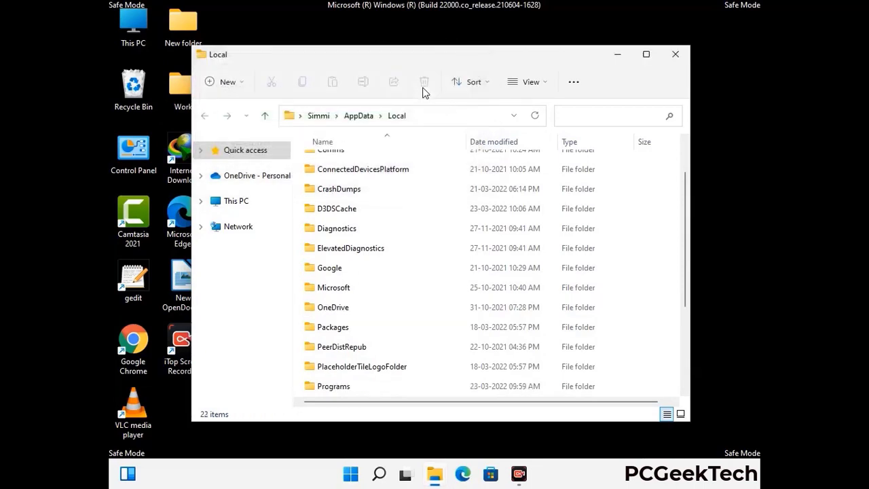
click(676, 60)
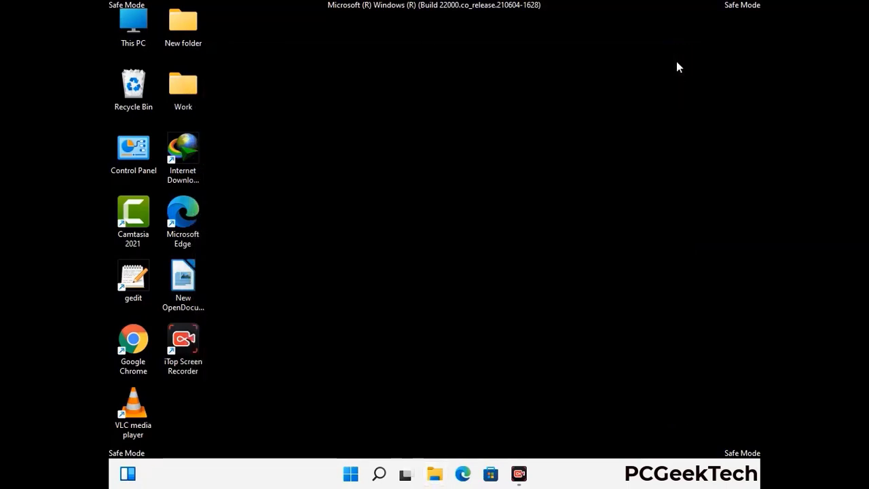
Run %ProgramData% from the Run dialog to open C:\ProgramData
key(super+r)
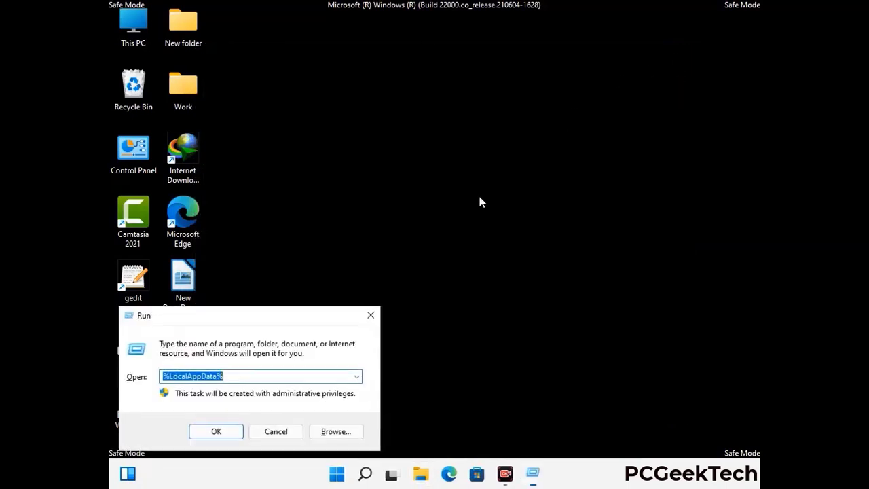
drag(241, 318, 398, 181)
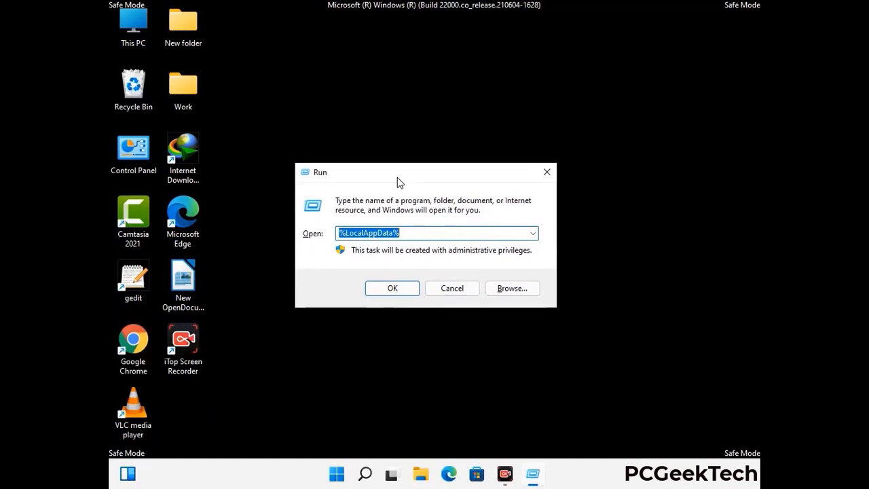
text(%)
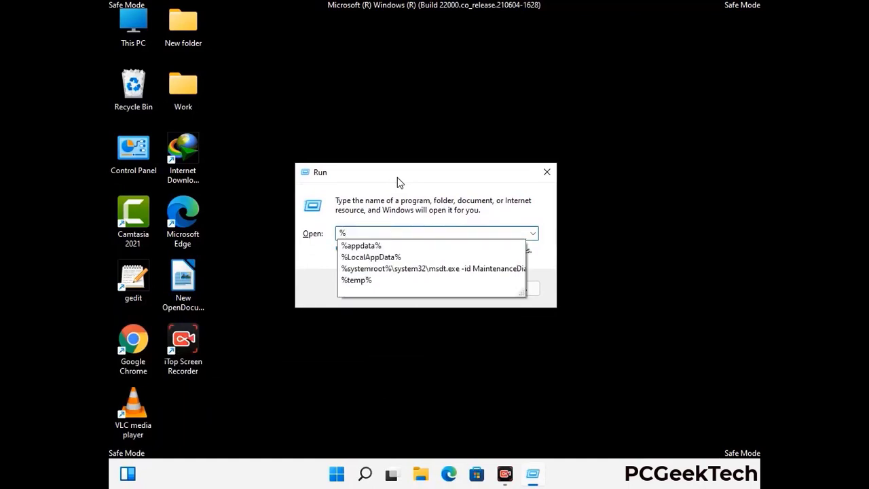
text(ProgramData%)
key(Return)
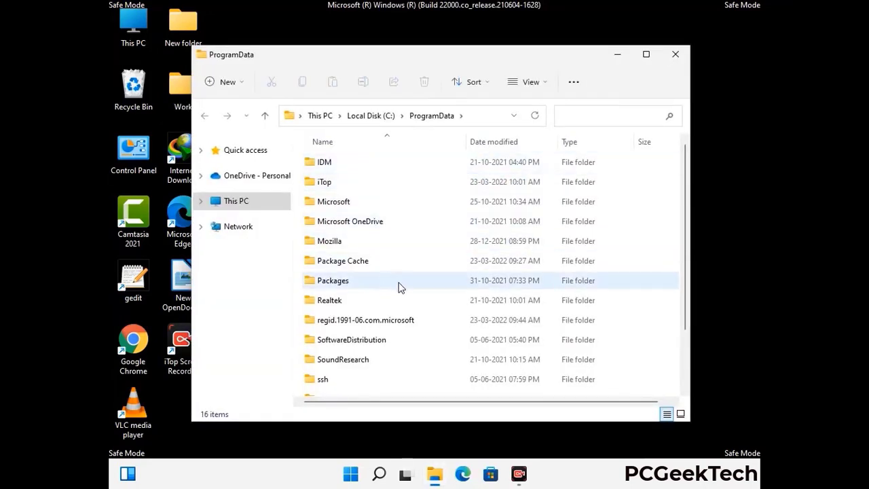
Delete the Mozilla folder from C:\ProgramData and close the window
scroll(400, 292, down, 2)
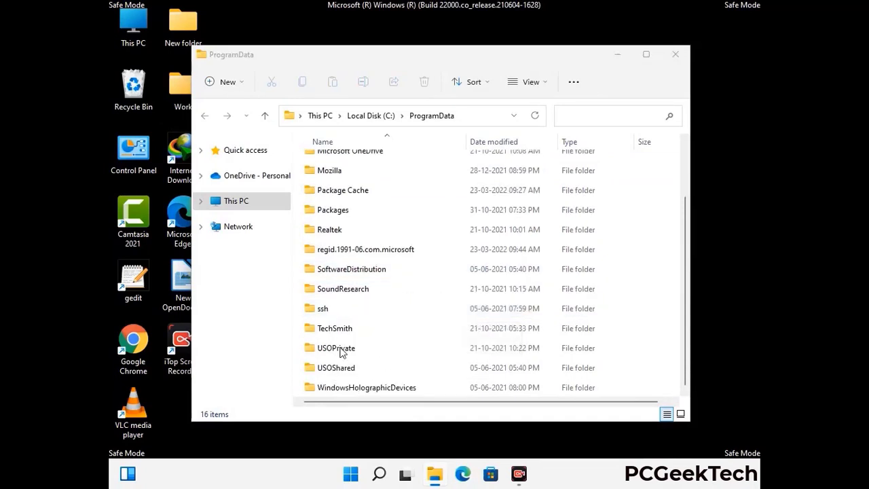
click(343, 170)
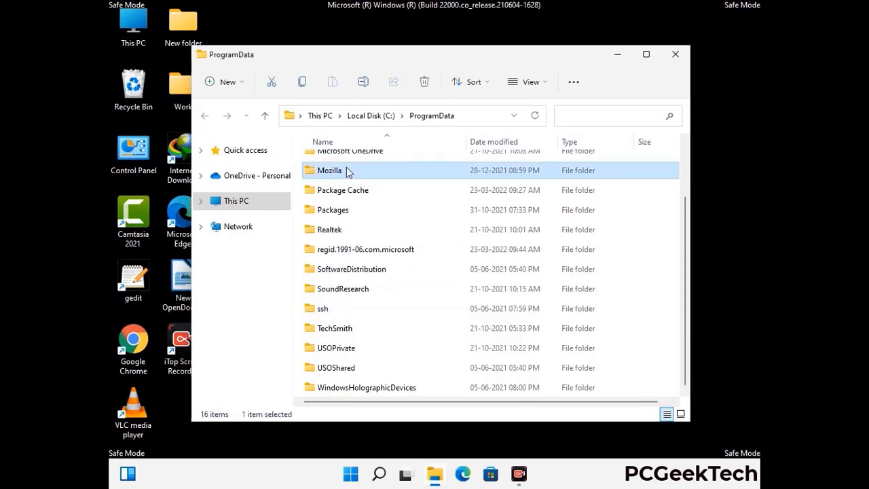
click(425, 82)
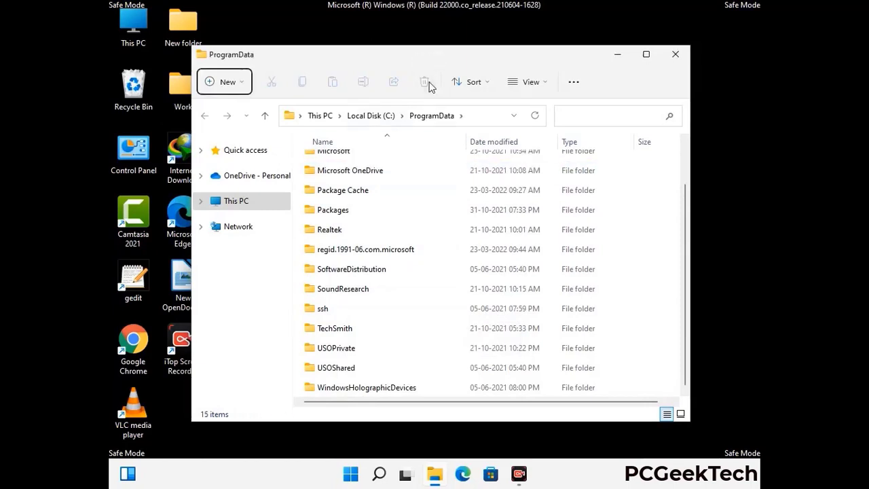
scroll(505, 194, up, 1)
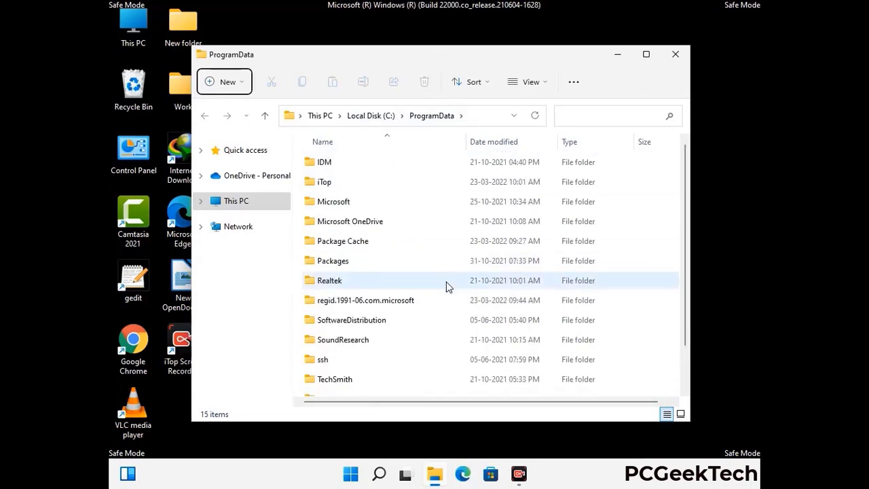
click(678, 53)
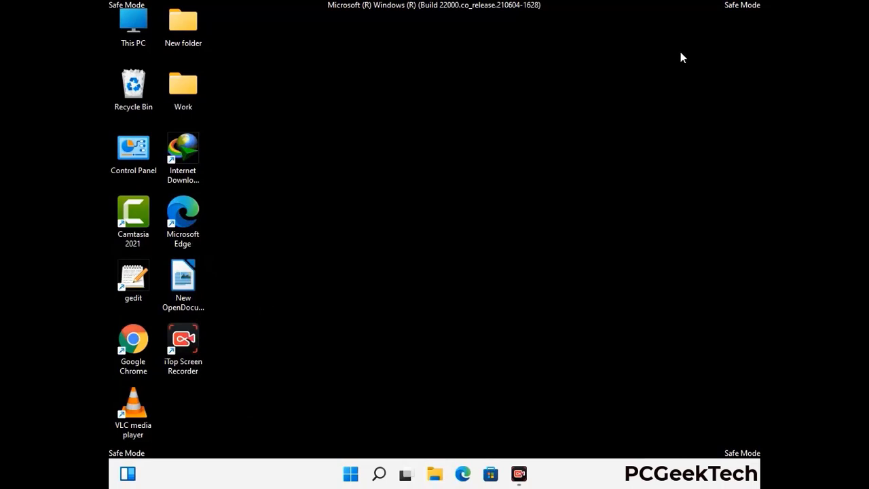
Run %WinDir% from the Run dialog to open the C:\Windows folder
key(super+r)
drag(283, 314, 453, 176)
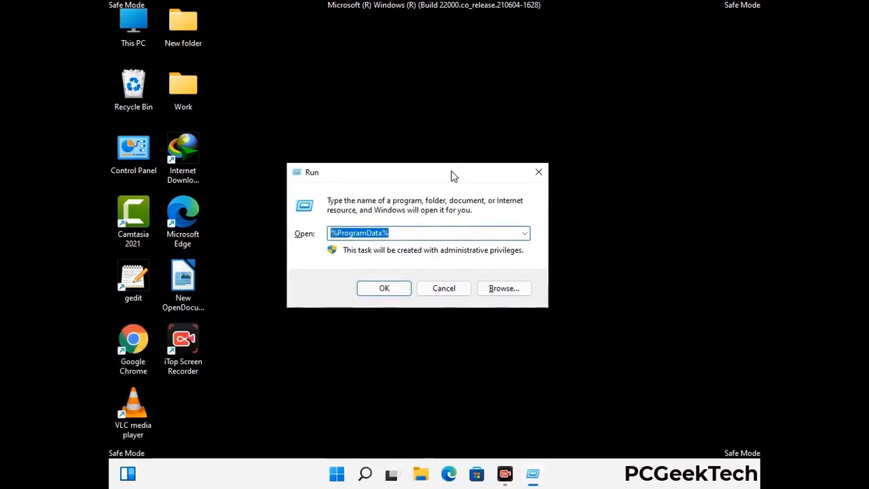
text(%WinDir%)
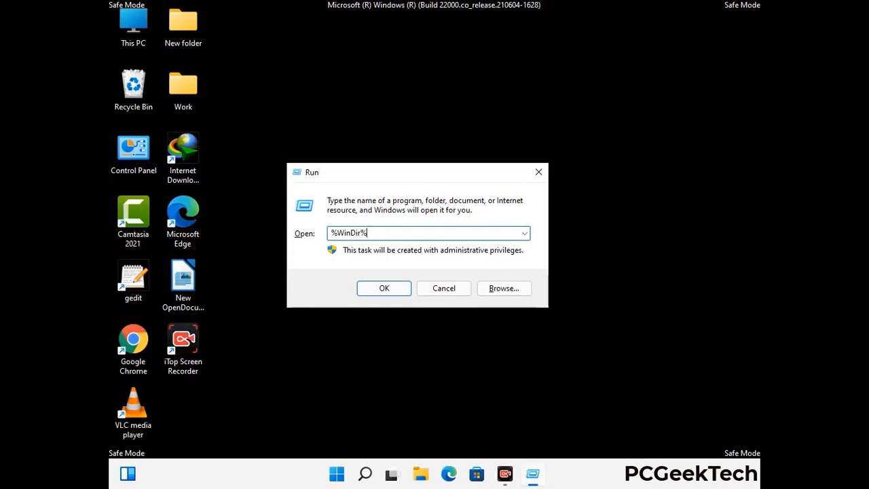
key(Return)
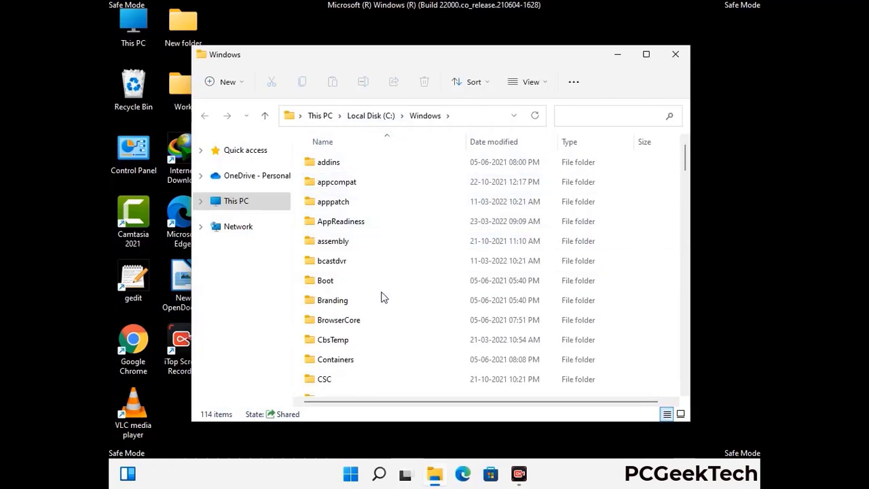
Scroll through the 114 items in C:\Windows, then close the window
scroll(382, 299, down, 2)
scroll(383, 303, down, 1)
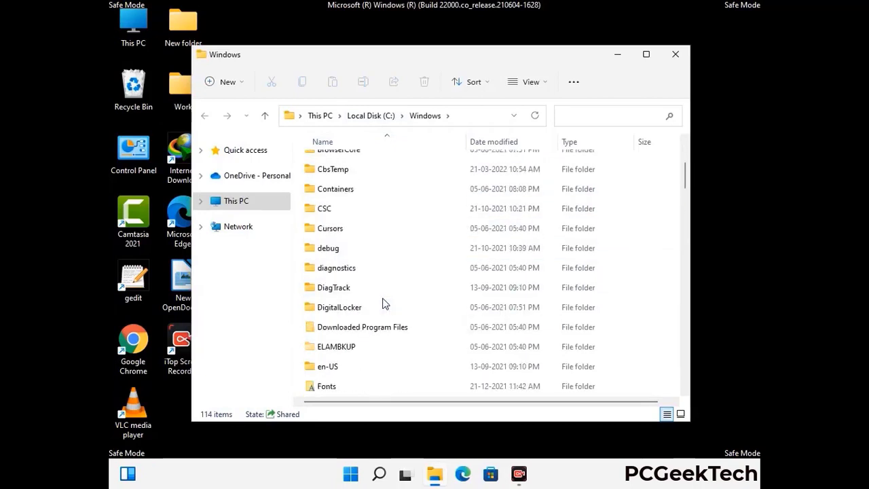
scroll(382, 302, down, 5)
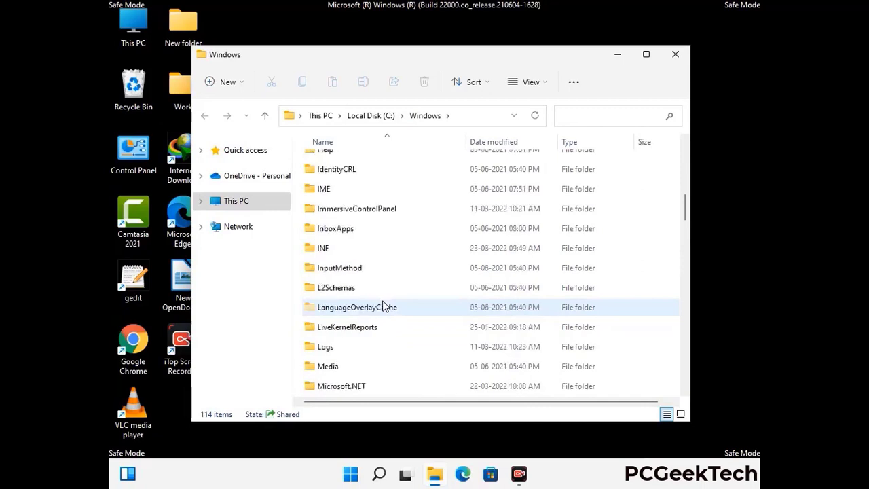
scroll(382, 307, down, 1)
scroll(382, 307, down, 6)
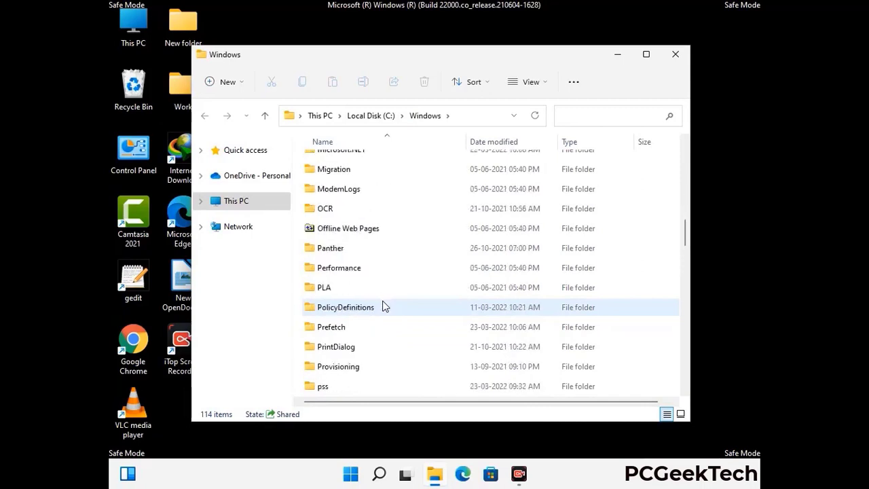
scroll(383, 307, down, 7)
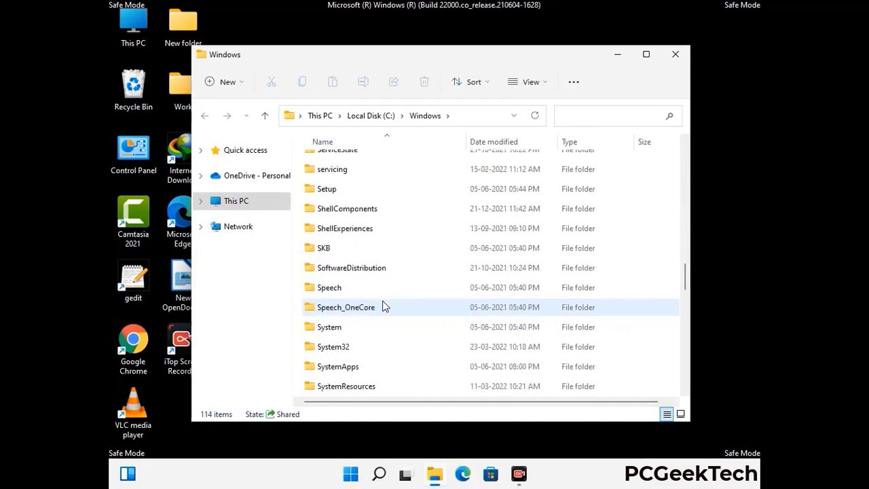
scroll(382, 307, down, 8)
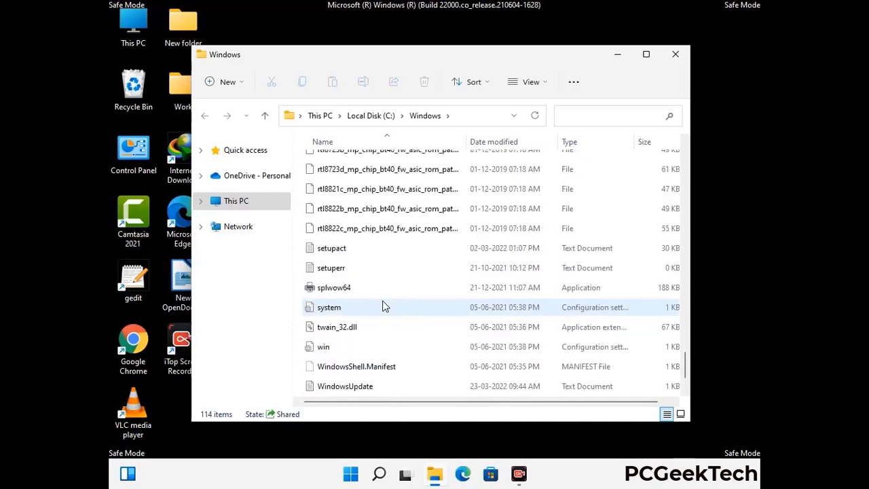
scroll(383, 307, down, 1)
scroll(383, 307, up, 12)
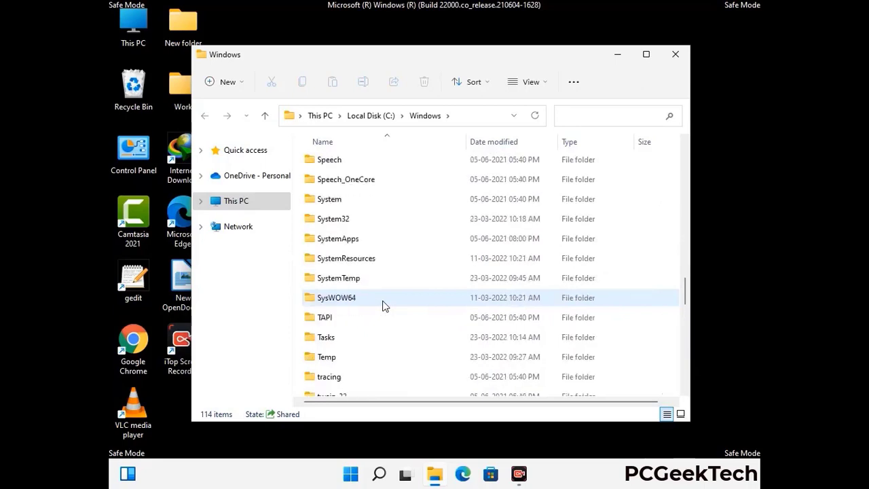
scroll(382, 307, up, 3)
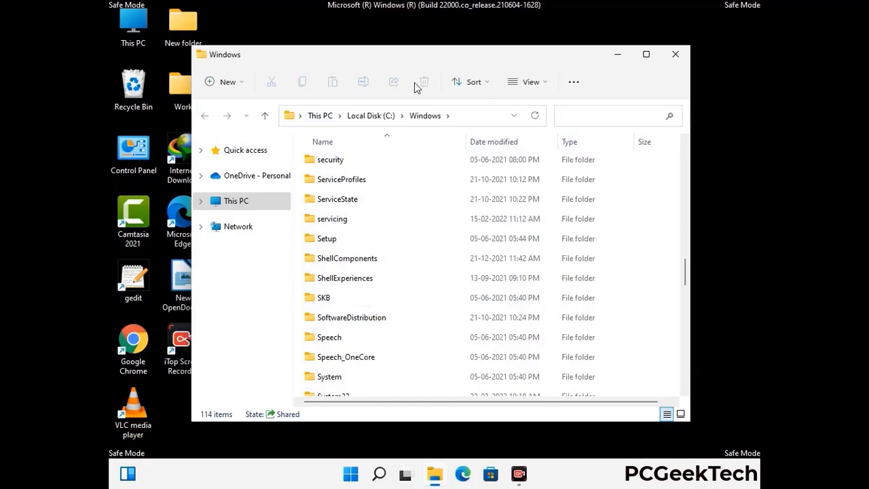
click(676, 54)
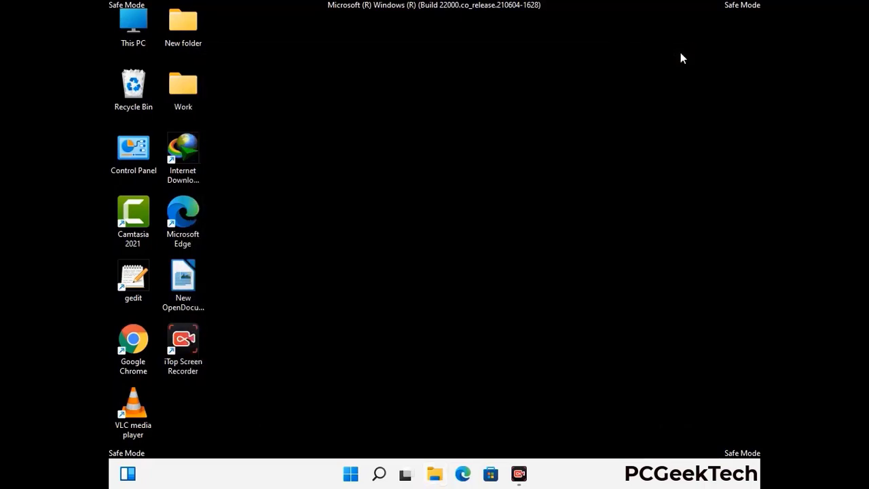
Run %temp% from the Run dialog to open the user's Temp folder
key(super+r)
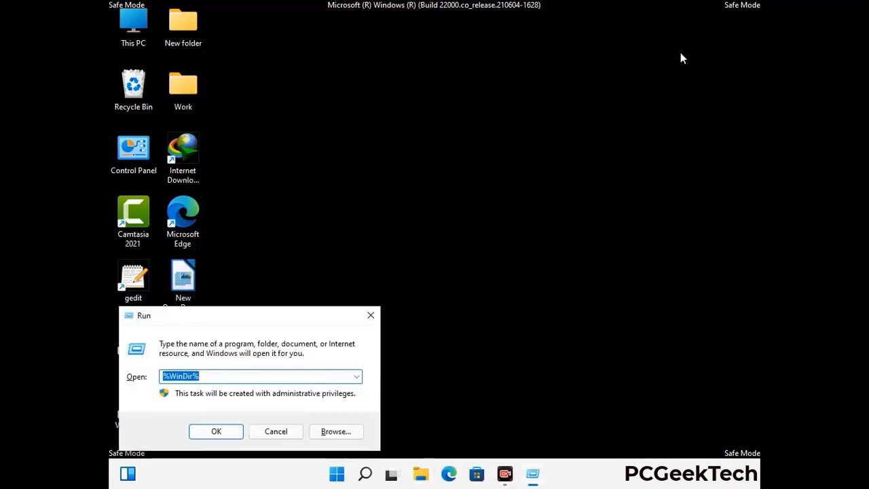
drag(290, 322, 493, 117)
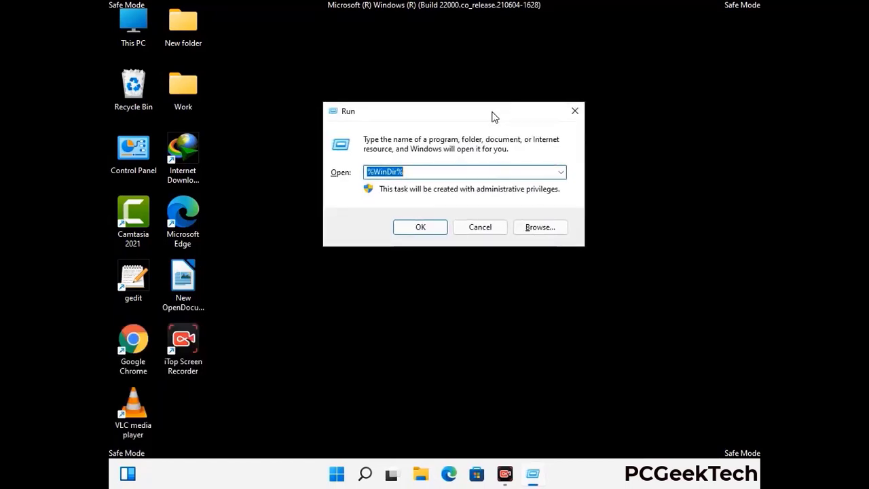
text(%temp%)
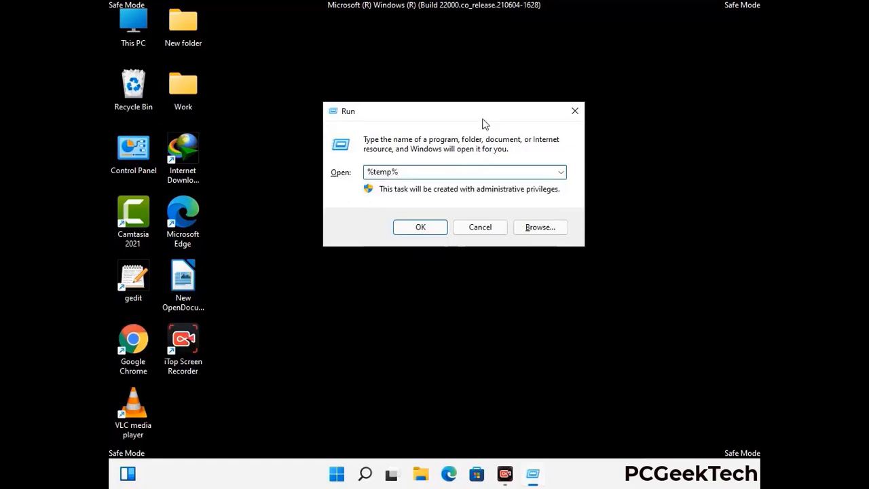
click(434, 227)
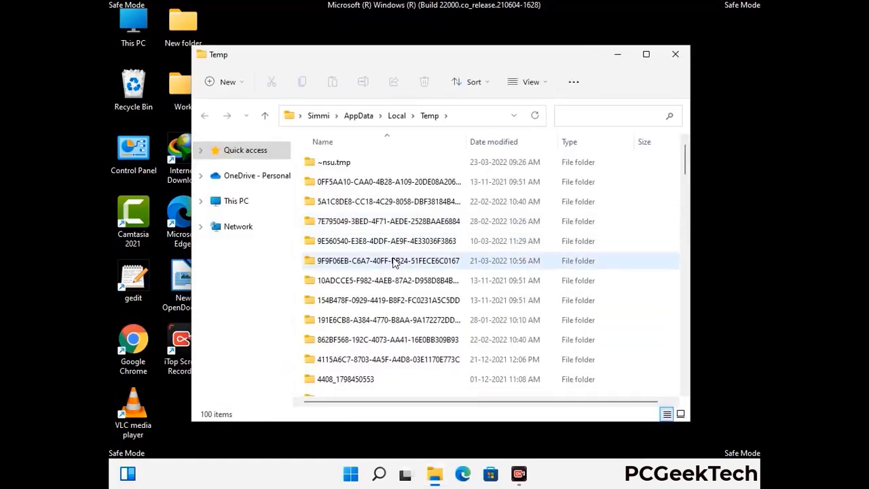
Select all 100 items in the Temp folder and delete them
click(395, 262)
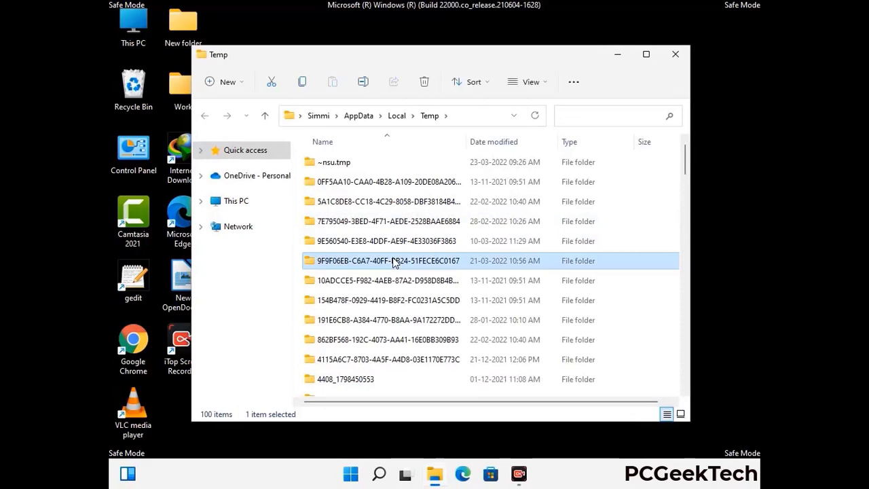
key(ctrl+a)
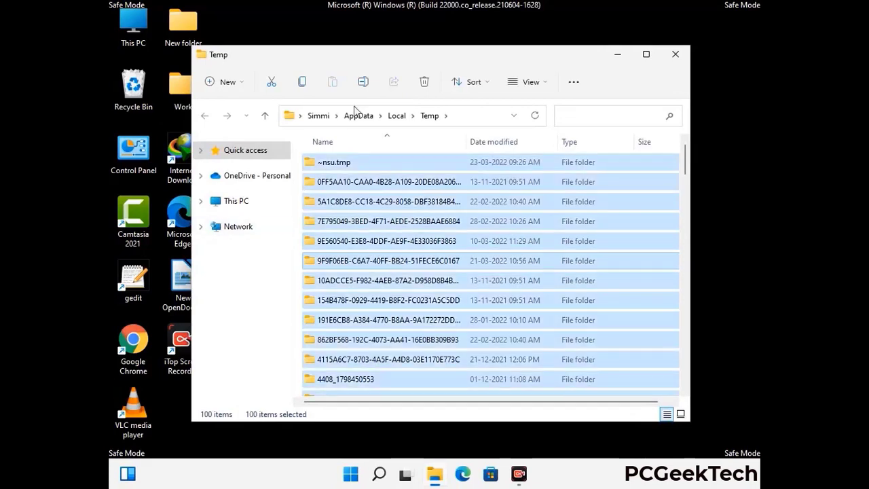
click(425, 81)
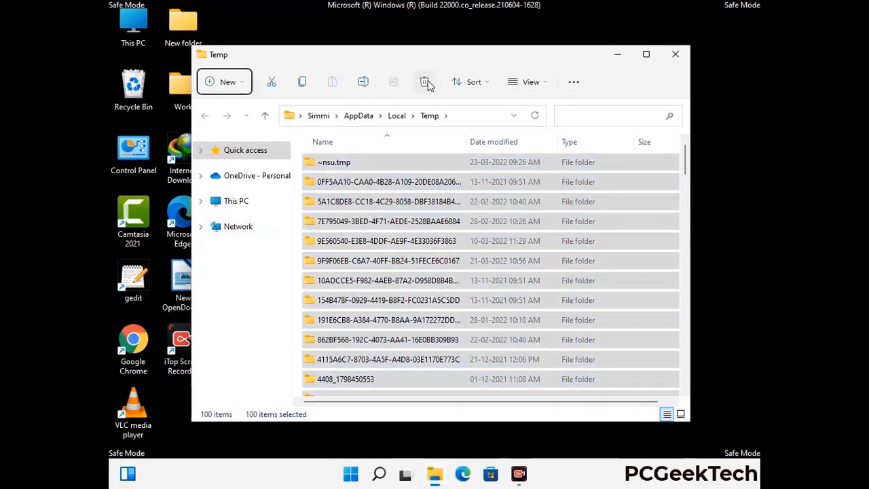
Close the user Temp window and open C:\Windows\Temp with the temp Run command
click(675, 54)
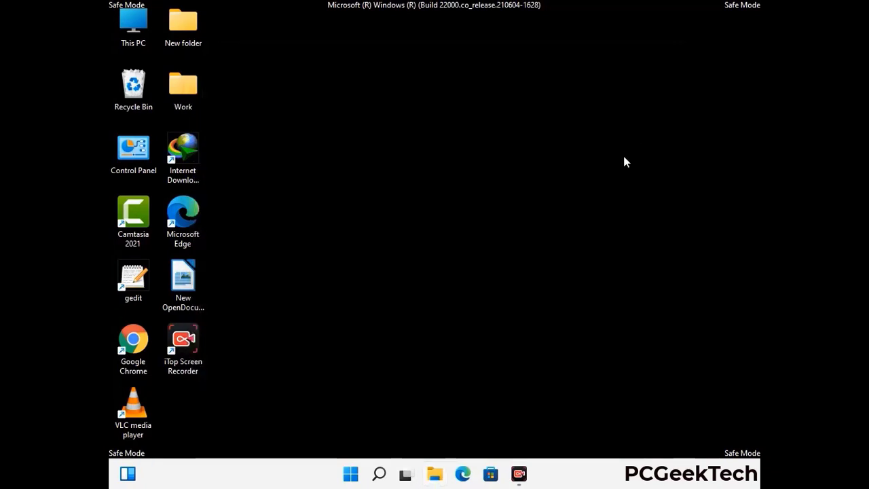
key(super+r)
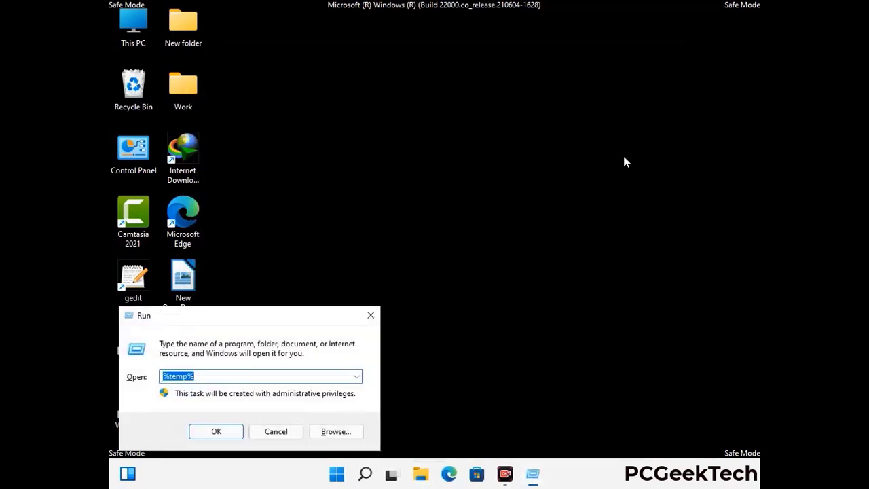
drag(292, 315, 494, 127)
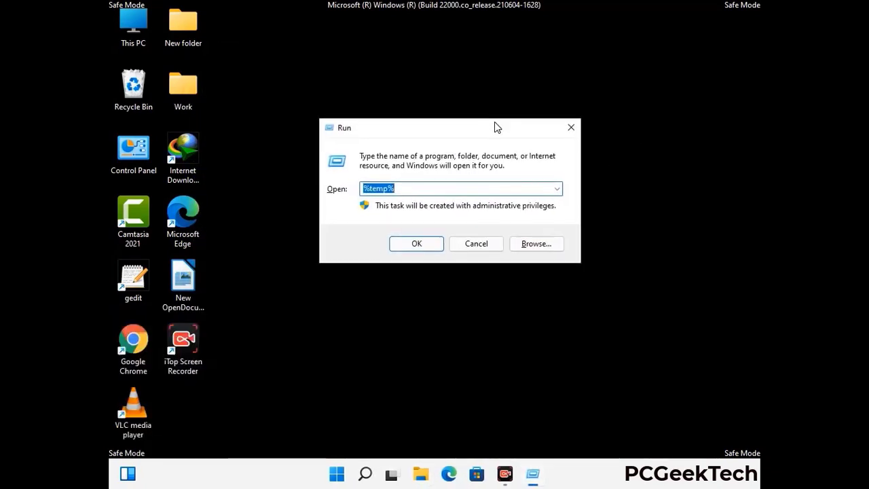
text(temp)
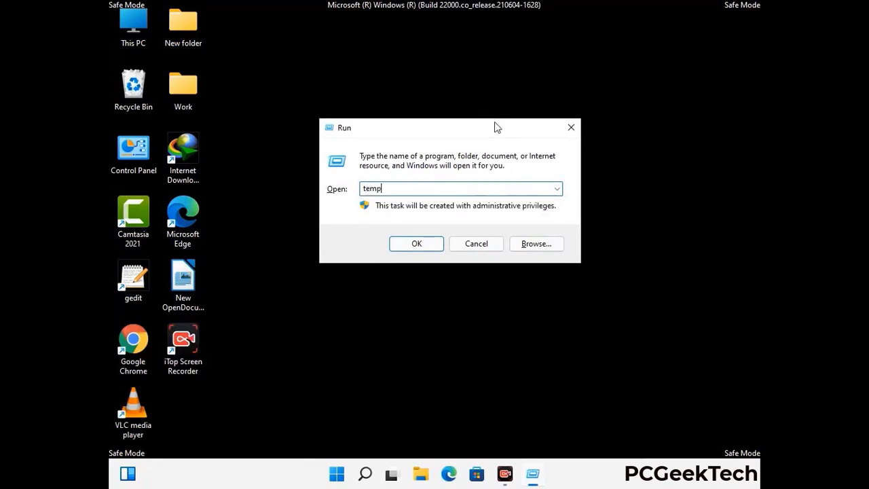
key(Return)
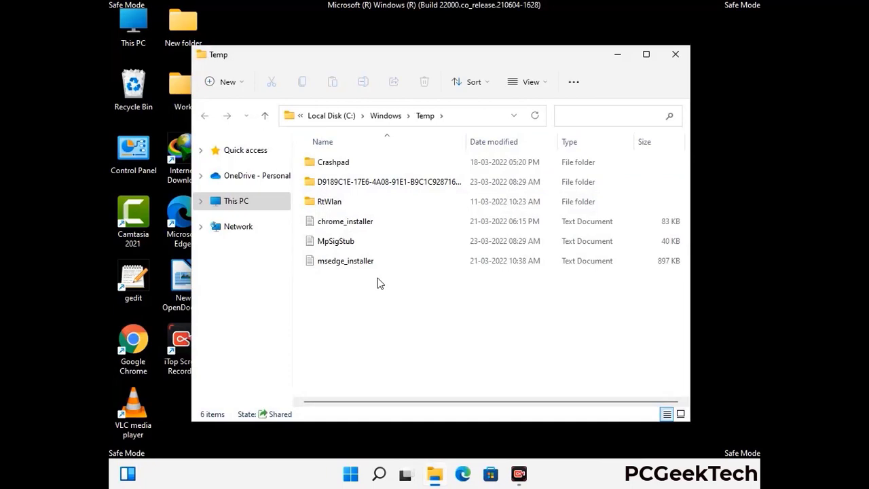
Delete all six items in C:\Windows\Temp and close the empty folder
key(ctrl+a)
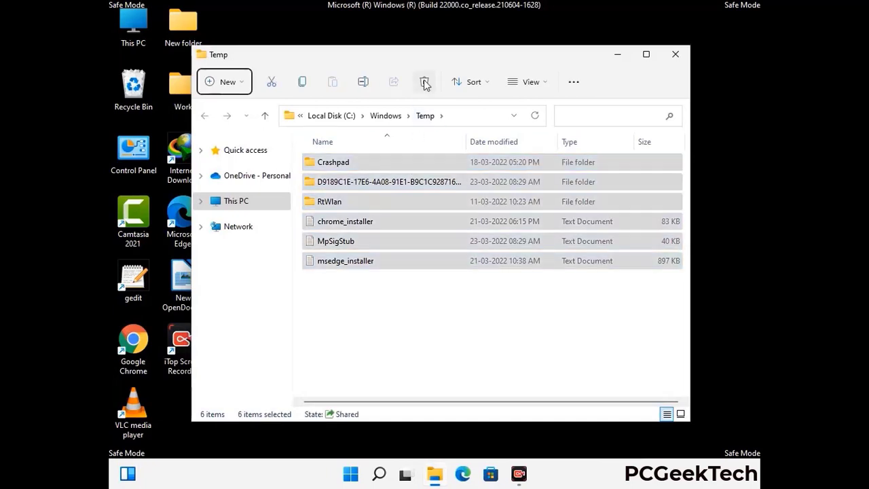
click(425, 83)
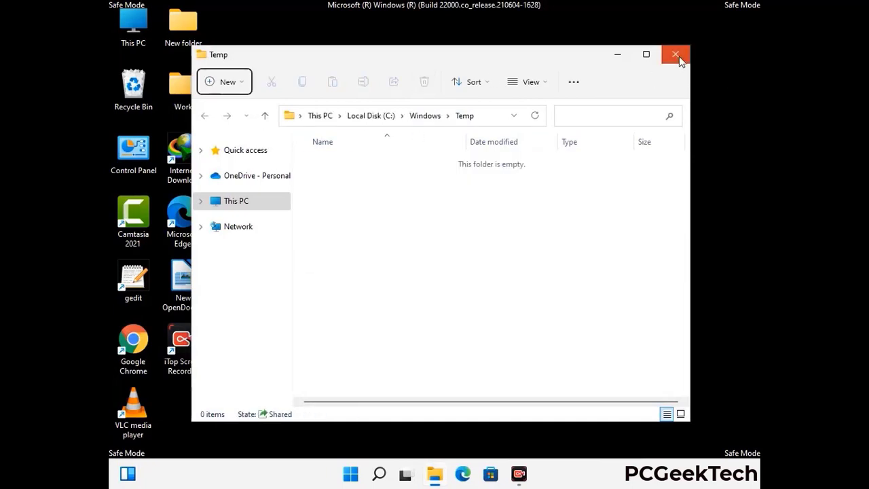
click(676, 55)
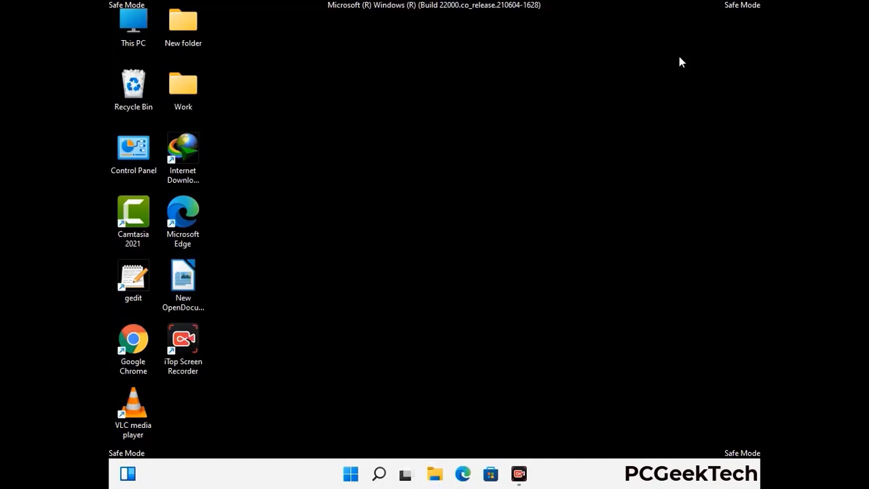
Launch Registry Editor with regedit from the Run box
key(super+r)
drag(267, 315, 450, 104)
text(reged)
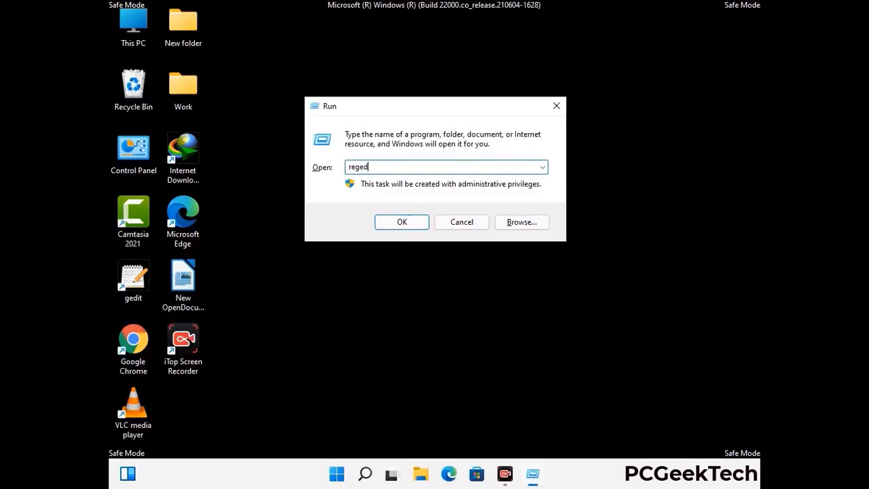
text(it)
key(Return)
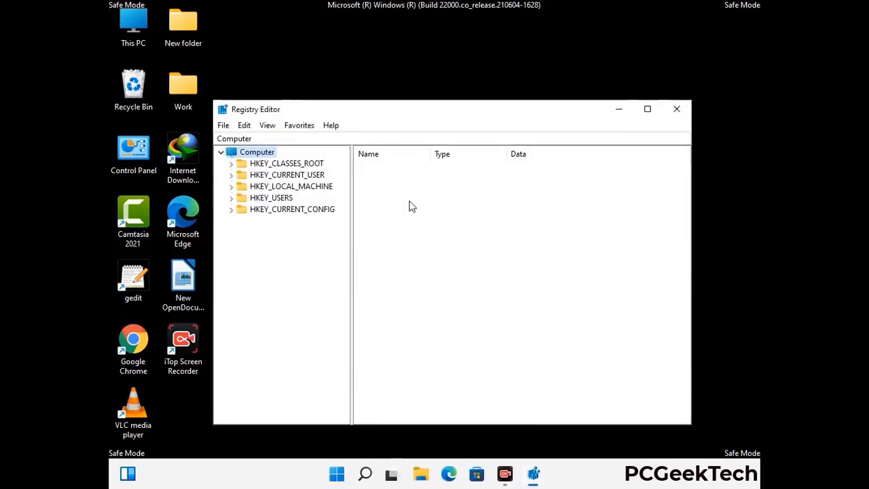
Expand HKEY_CURRENT_USER > Software > Microsoft in the registry tree
click(292, 187)
click(231, 175)
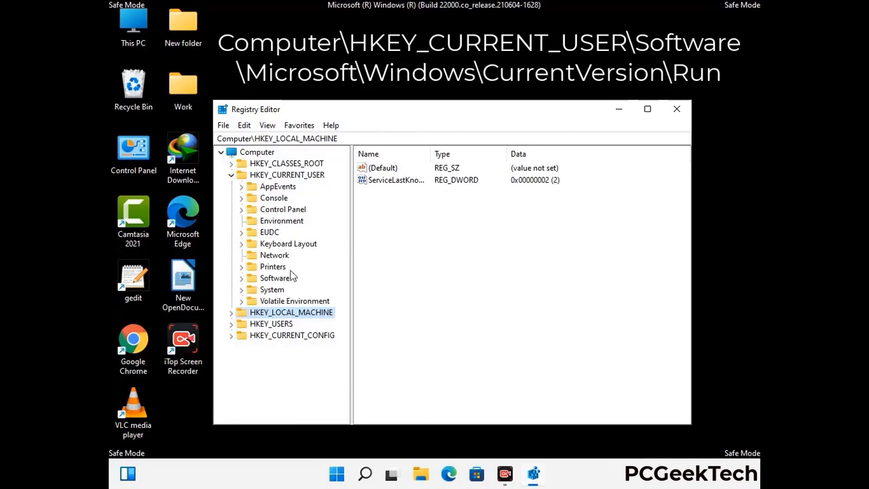
click(271, 280)
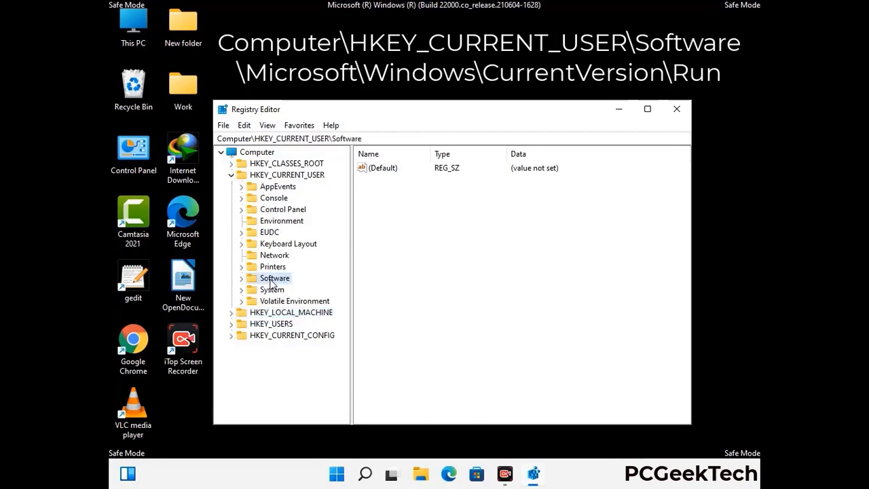
click(242, 279)
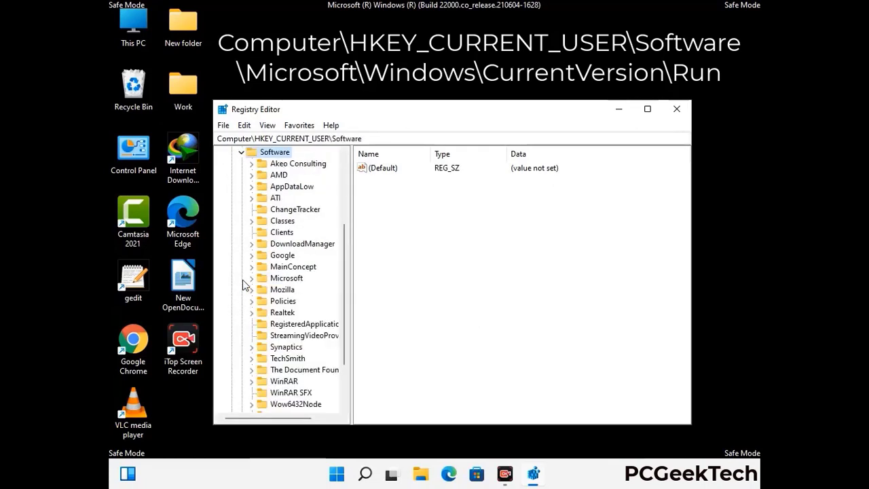
double_click(284, 279)
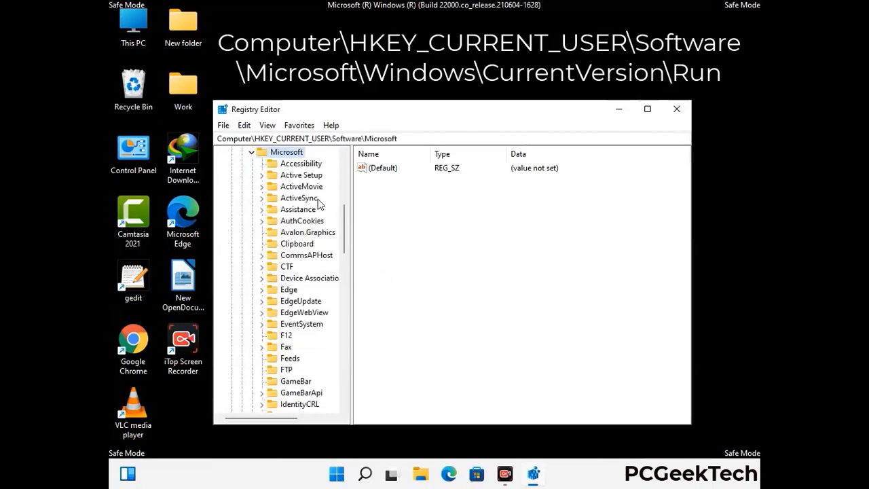
Go through Windows > CurrentVersion and select the Run key to list its startup values
scroll(319, 204, down, 4)
scroll(314, 296, down, 3)
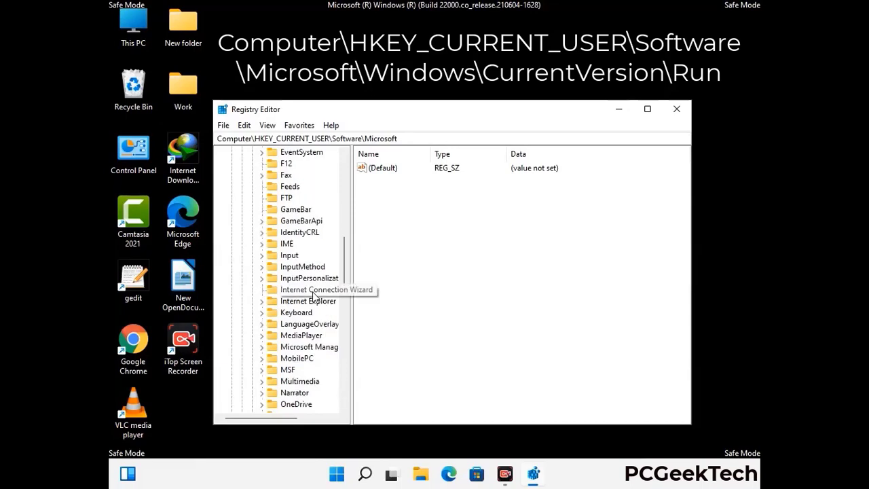
scroll(313, 296, down, 6)
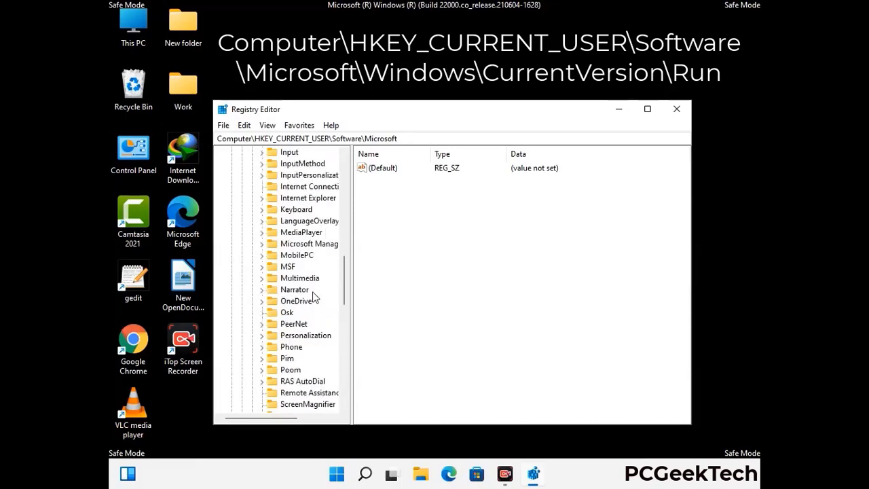
scroll(313, 296, down, 4)
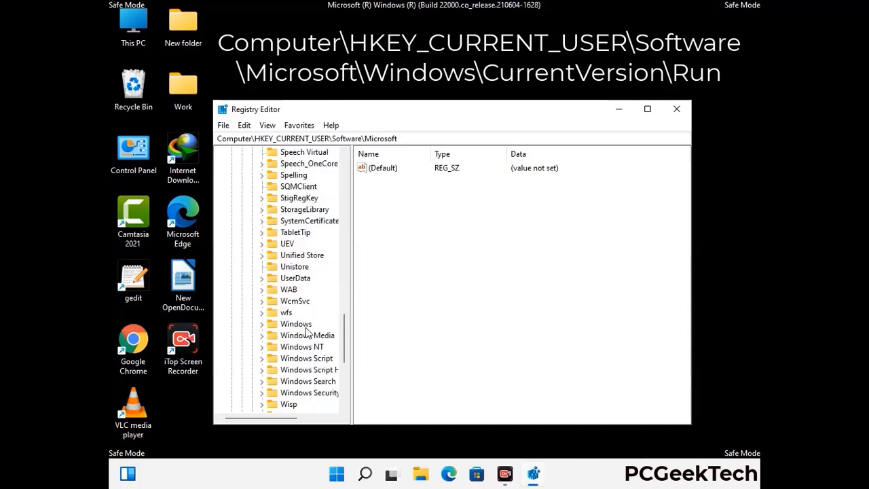
double_click(304, 324)
scroll(317, 319, down, 1)
double_click(316, 313)
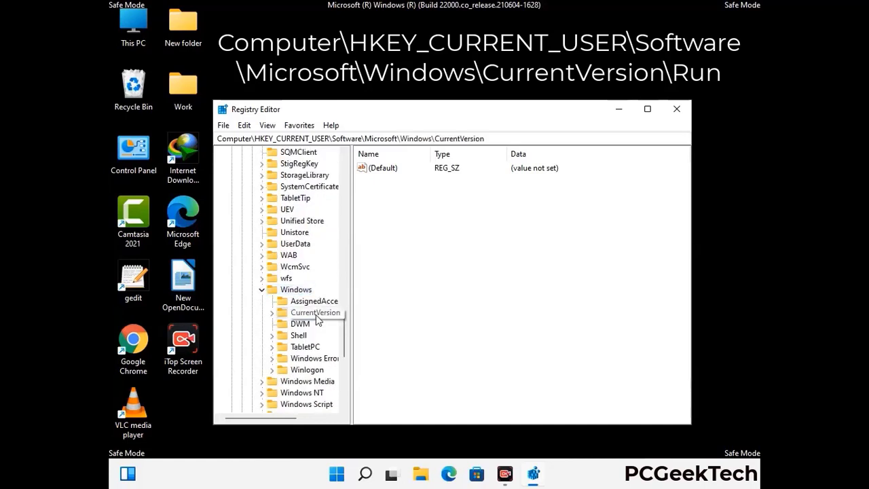
scroll(313, 298, down, 3)
scroll(313, 294, down, 4)
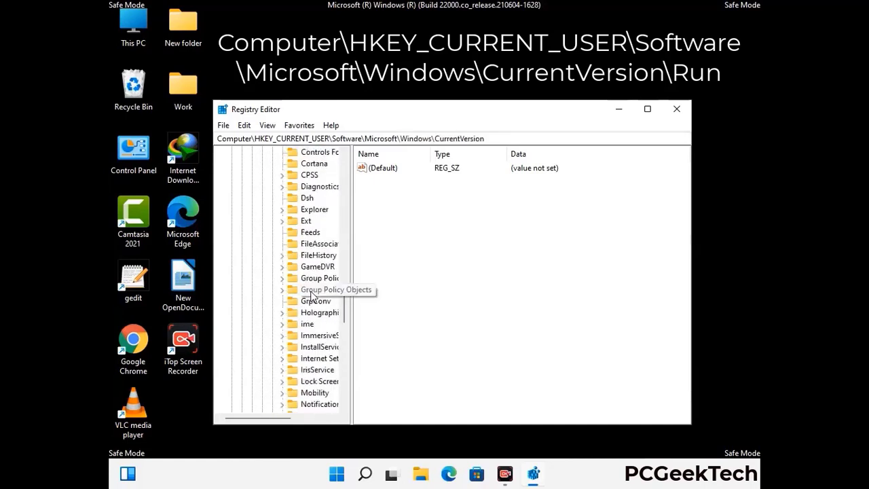
scroll(312, 296, down, 1)
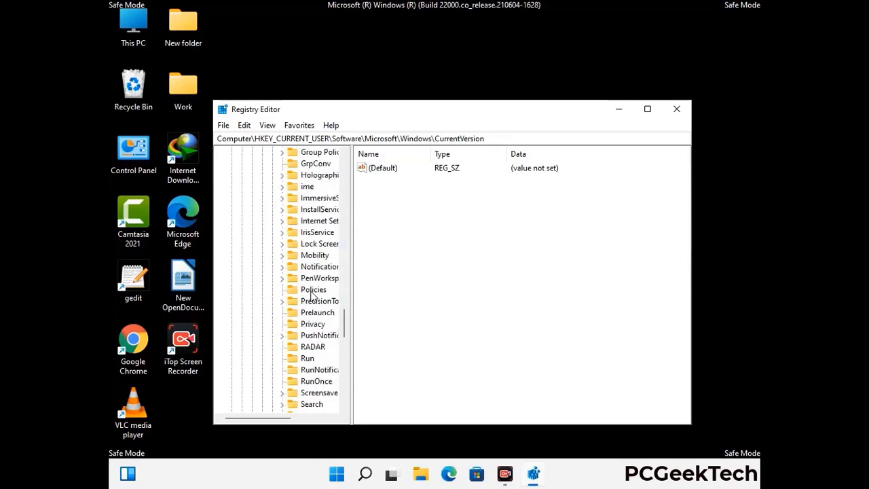
scroll(312, 295, down, 1)
click(308, 325)
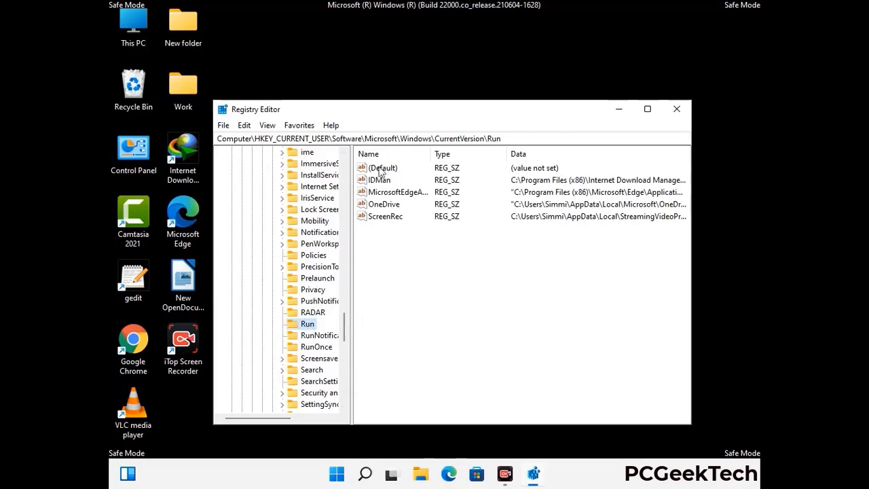
Delete the ScreenRec startup value from the Run key and confirm
click(383, 218)
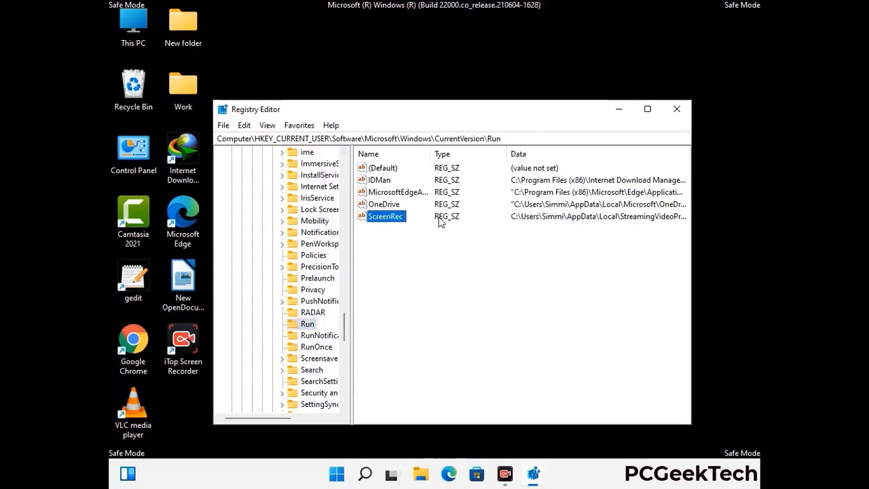
click(393, 218)
right_click(393, 219)
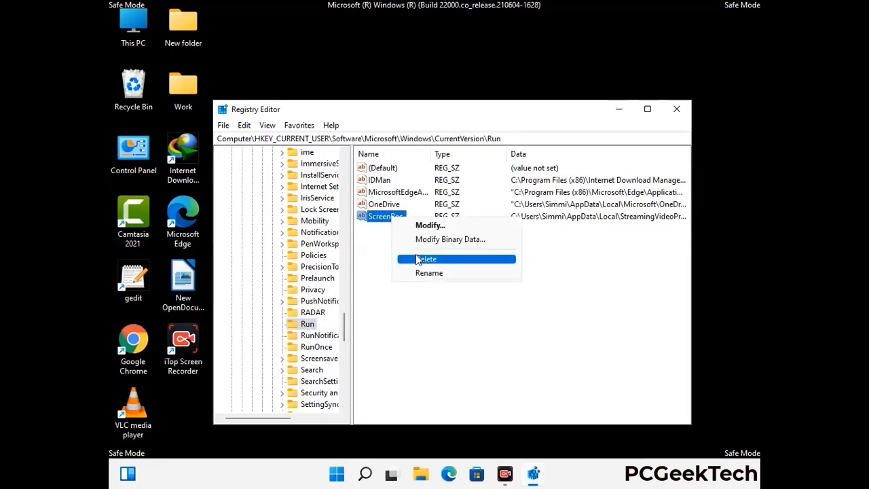
click(418, 258)
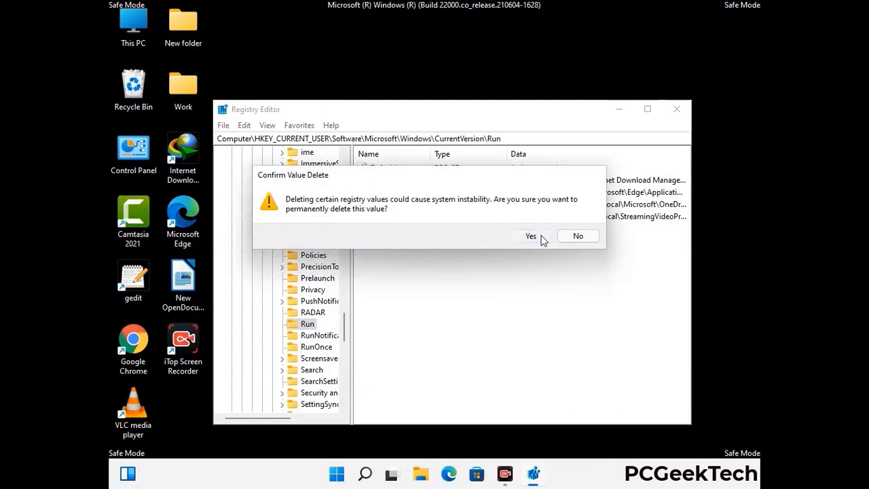
click(542, 239)
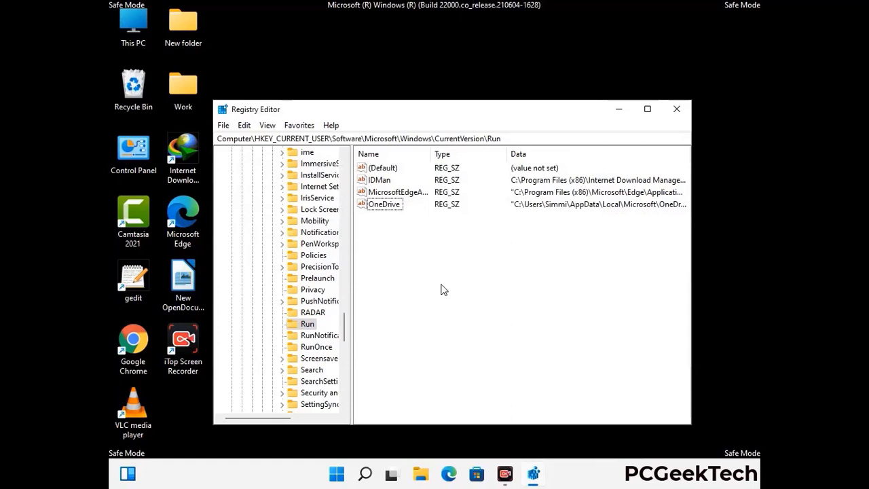
Search the registry for 'Virus Name', cancel the search, and close Registry Editor
key(ctrl+f)
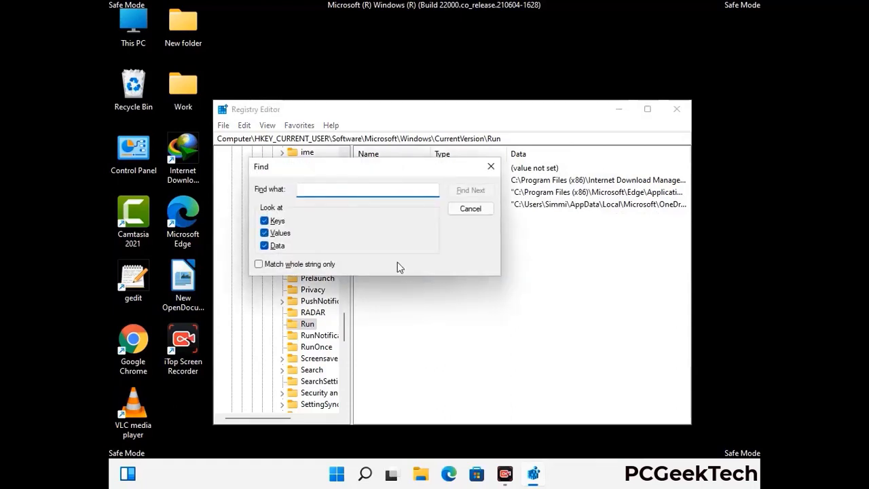
text(Virus Name)
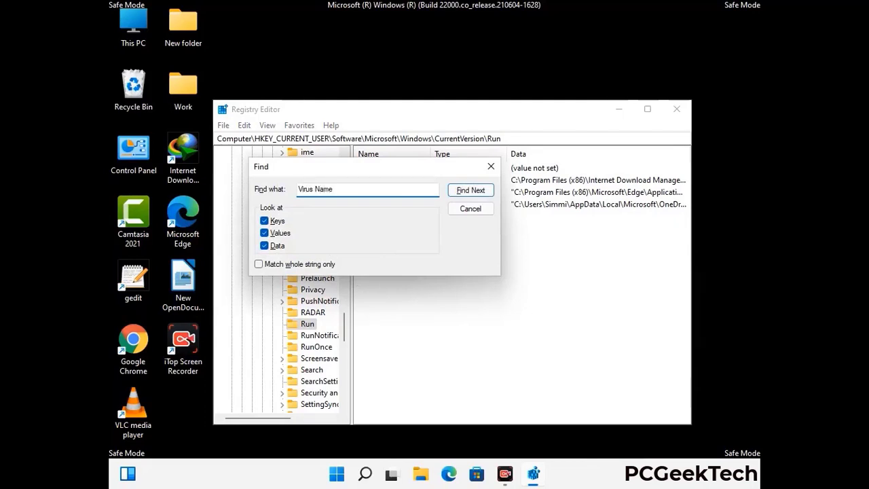
click(469, 191)
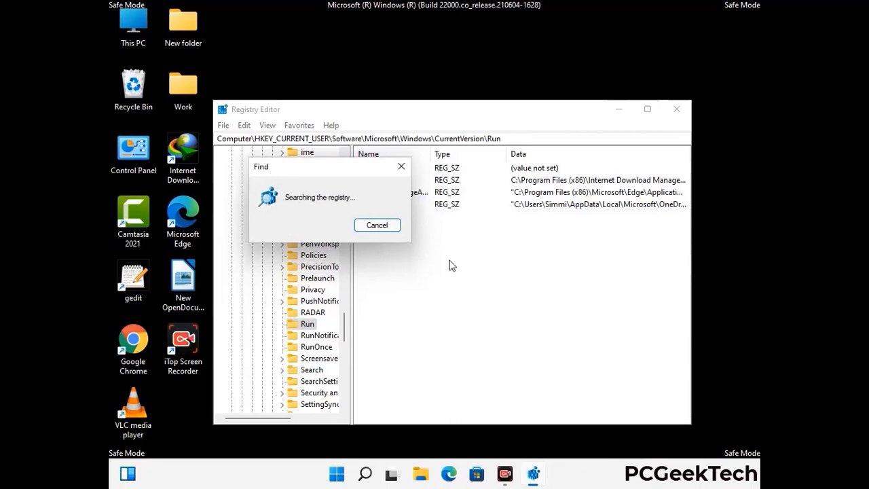
click(402, 167)
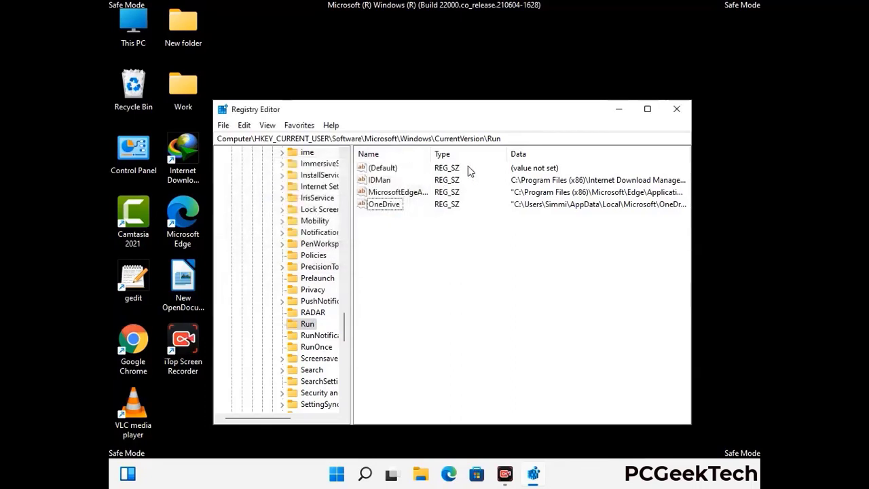
click(677, 109)
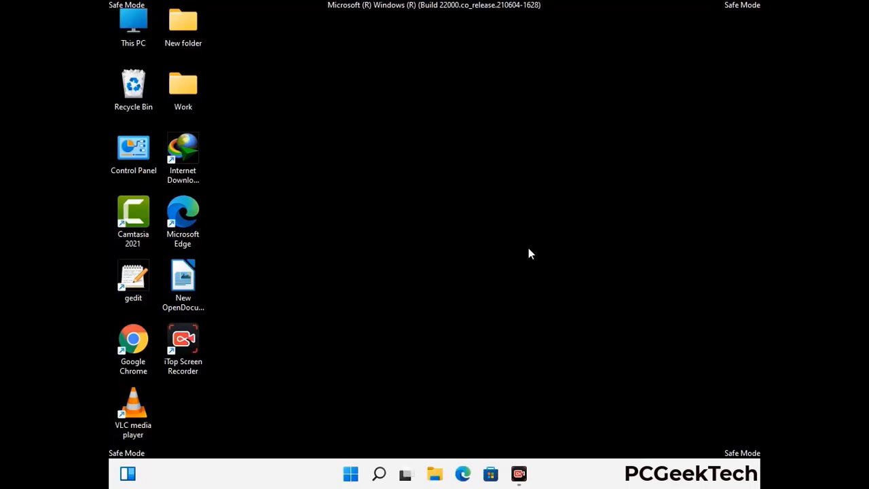
Launch msconfig and untick Safe boot on the Boot tab
key(super+r)
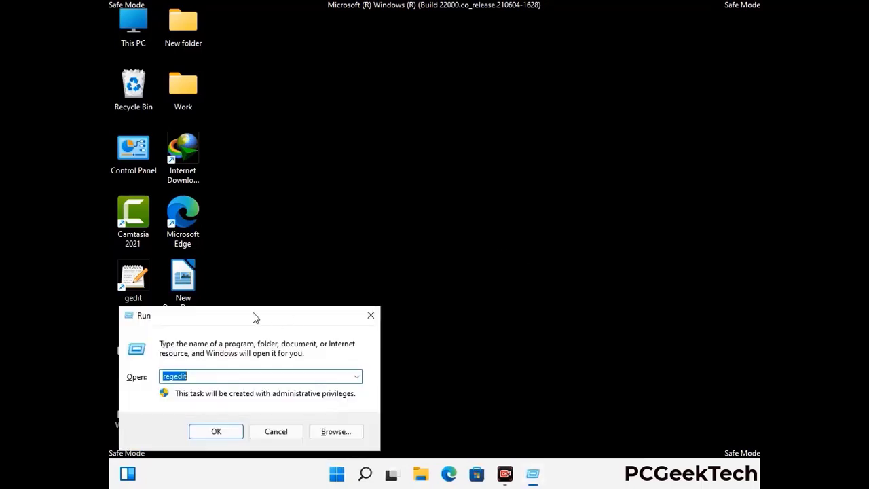
drag(255, 317, 447, 136)
text(msconfig)
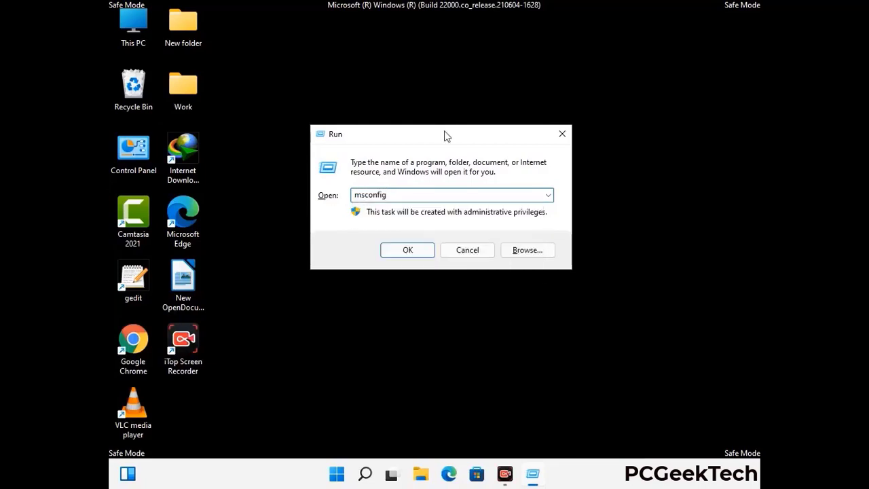
click(406, 250)
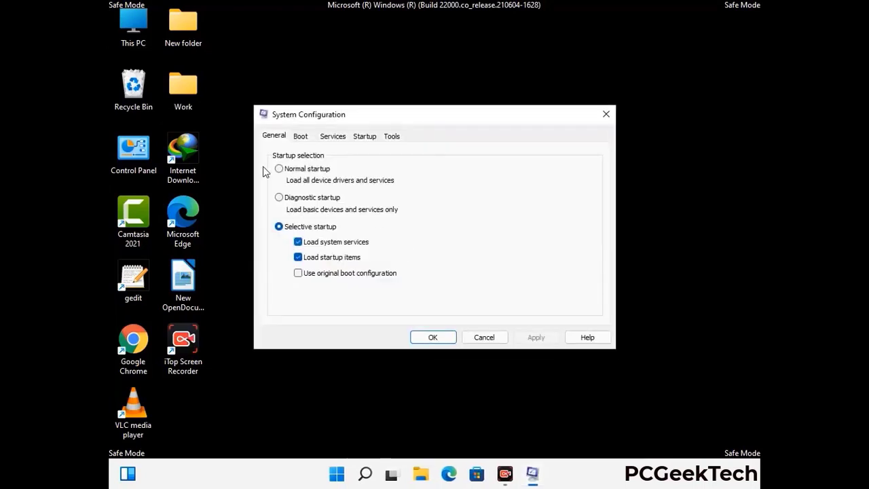
click(298, 135)
click(281, 259)
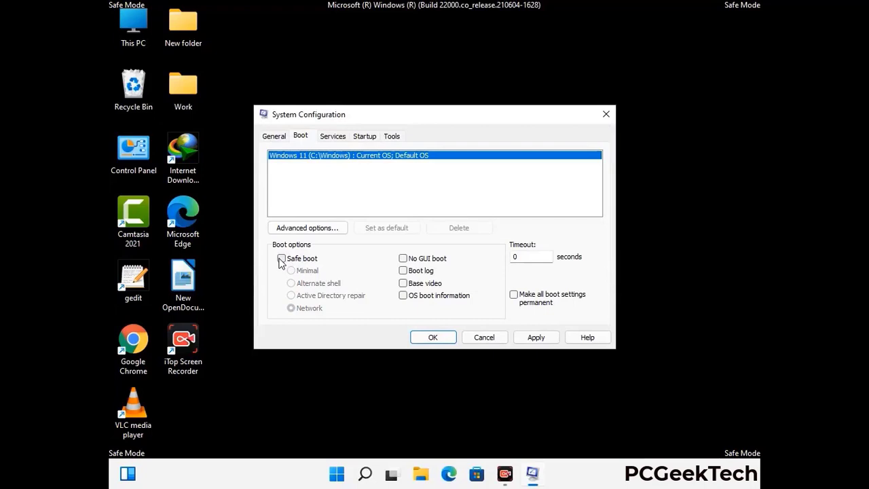